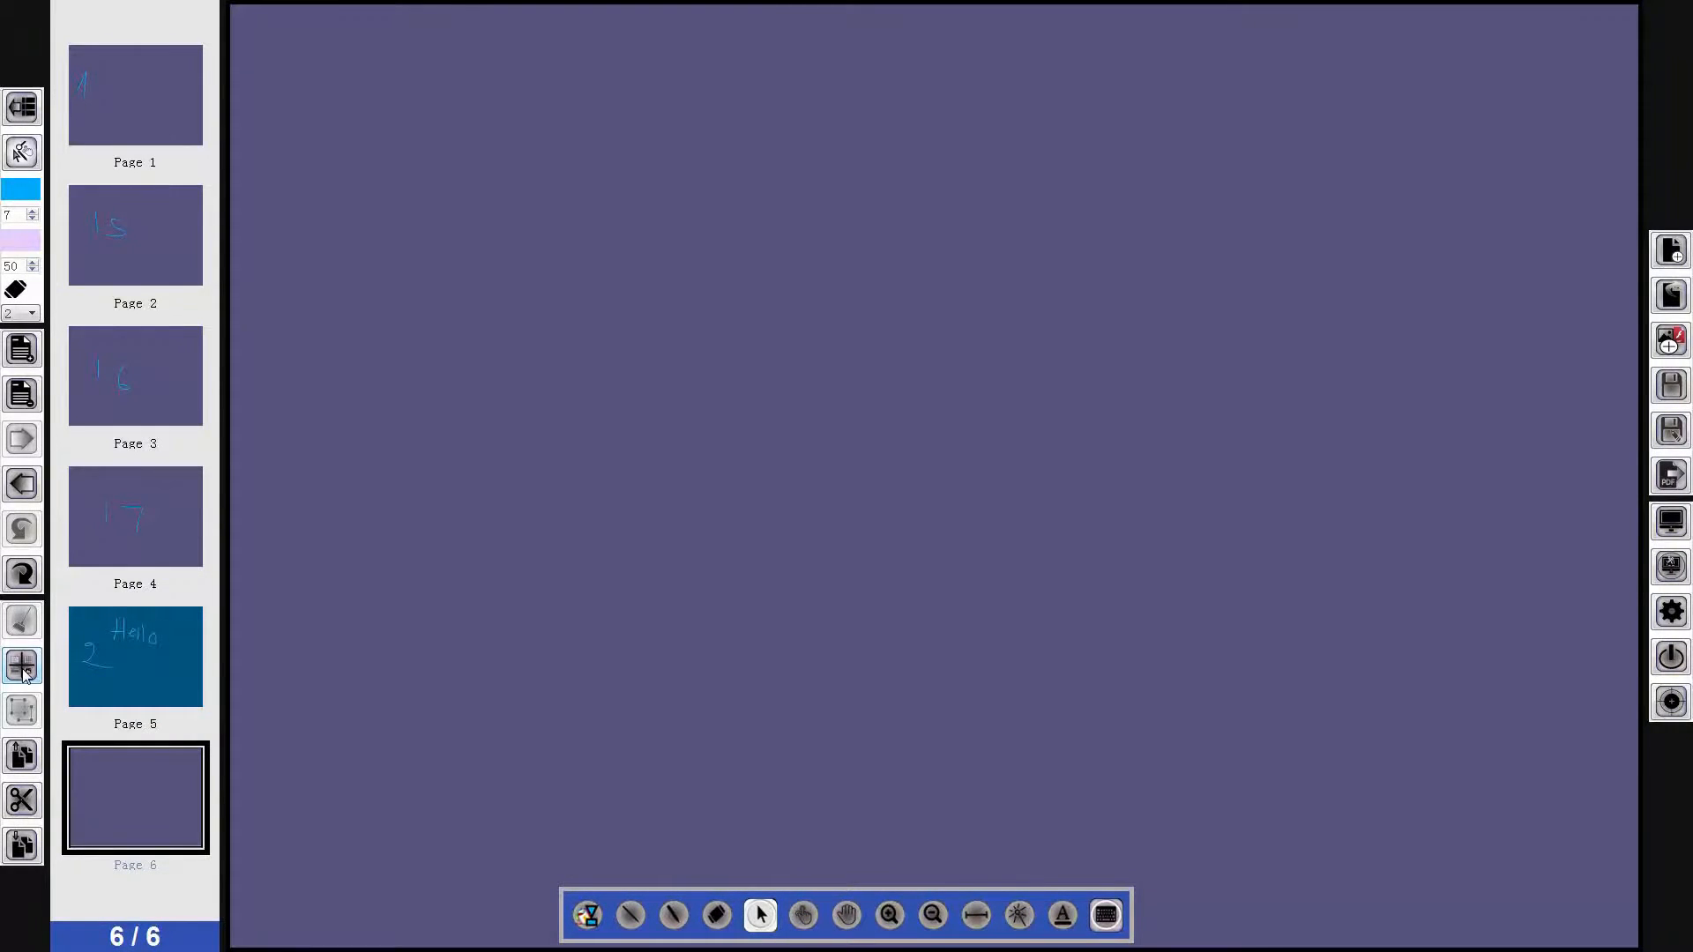
Step: Set the background color of page 6 to white (#ffffff)
click(23, 669)
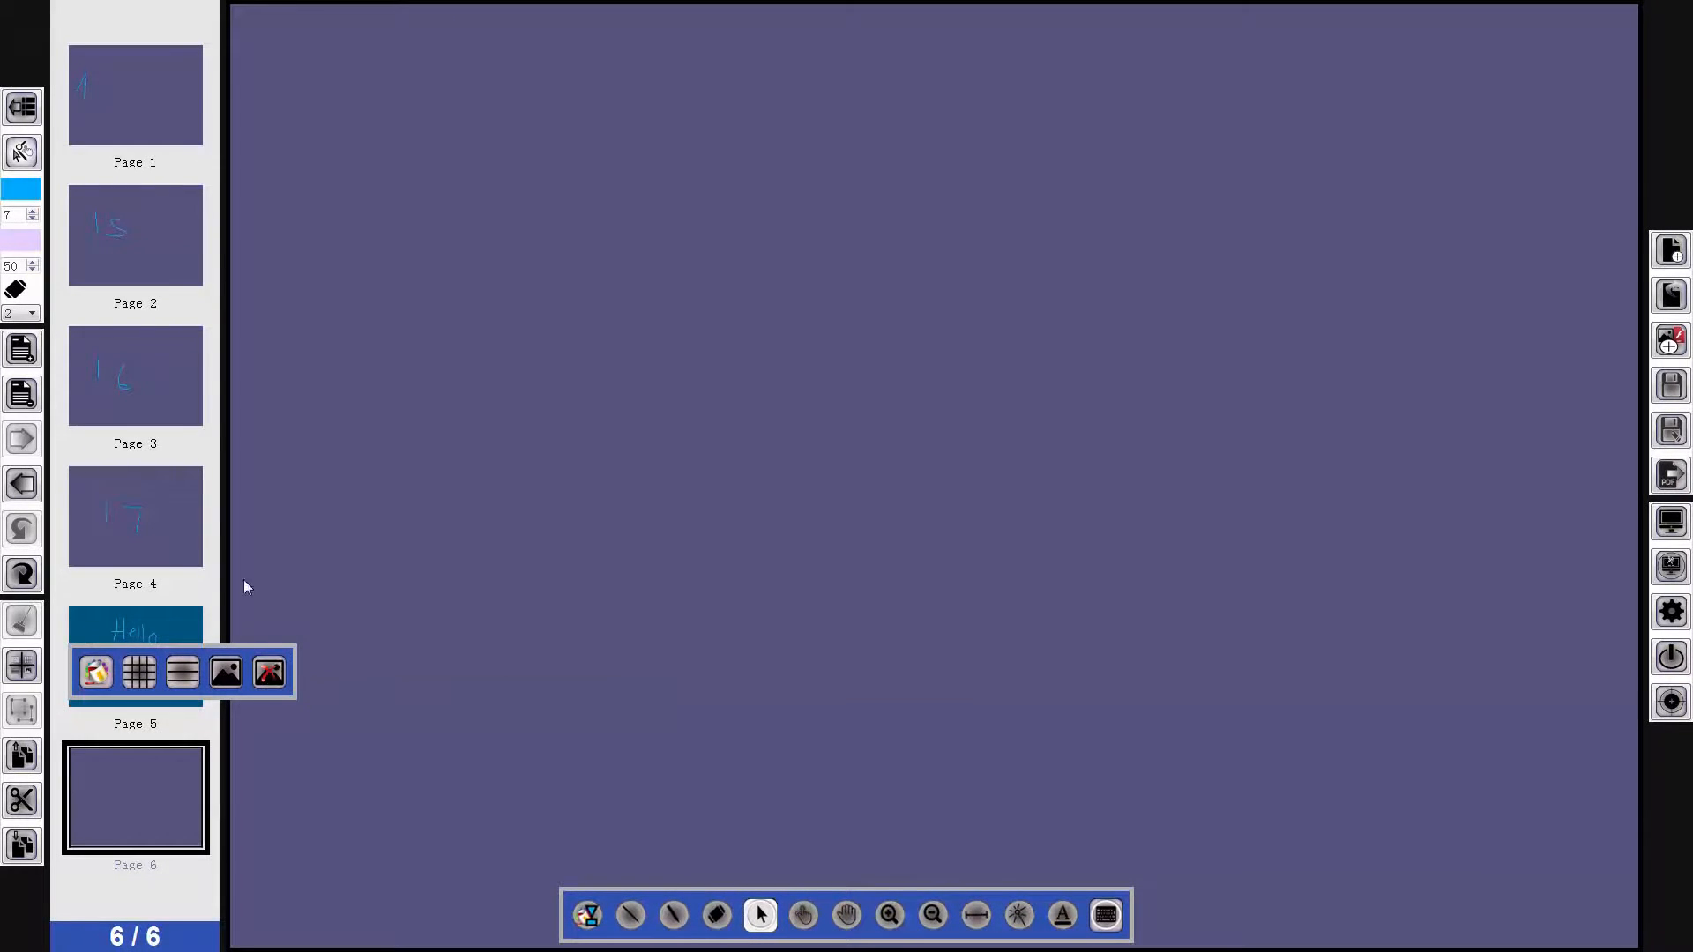
click(100, 679)
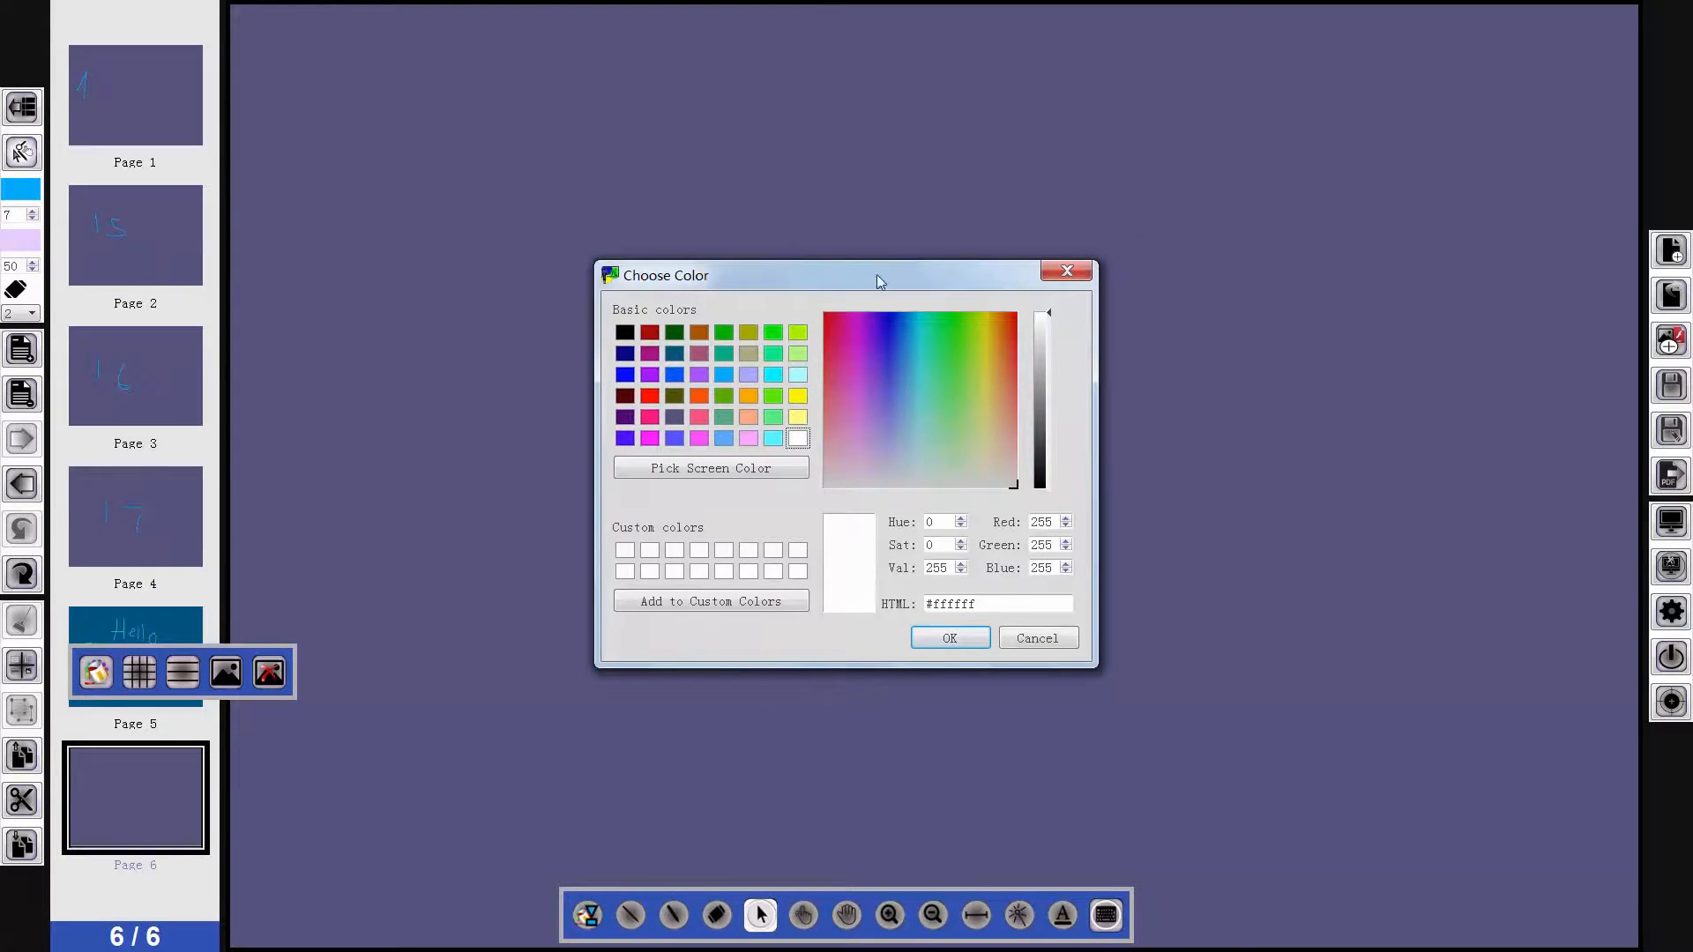
mouse_move(876, 273)
mouse_down()
mouse_move(900, 224)
mouse_move(849, 262)
mouse_up()
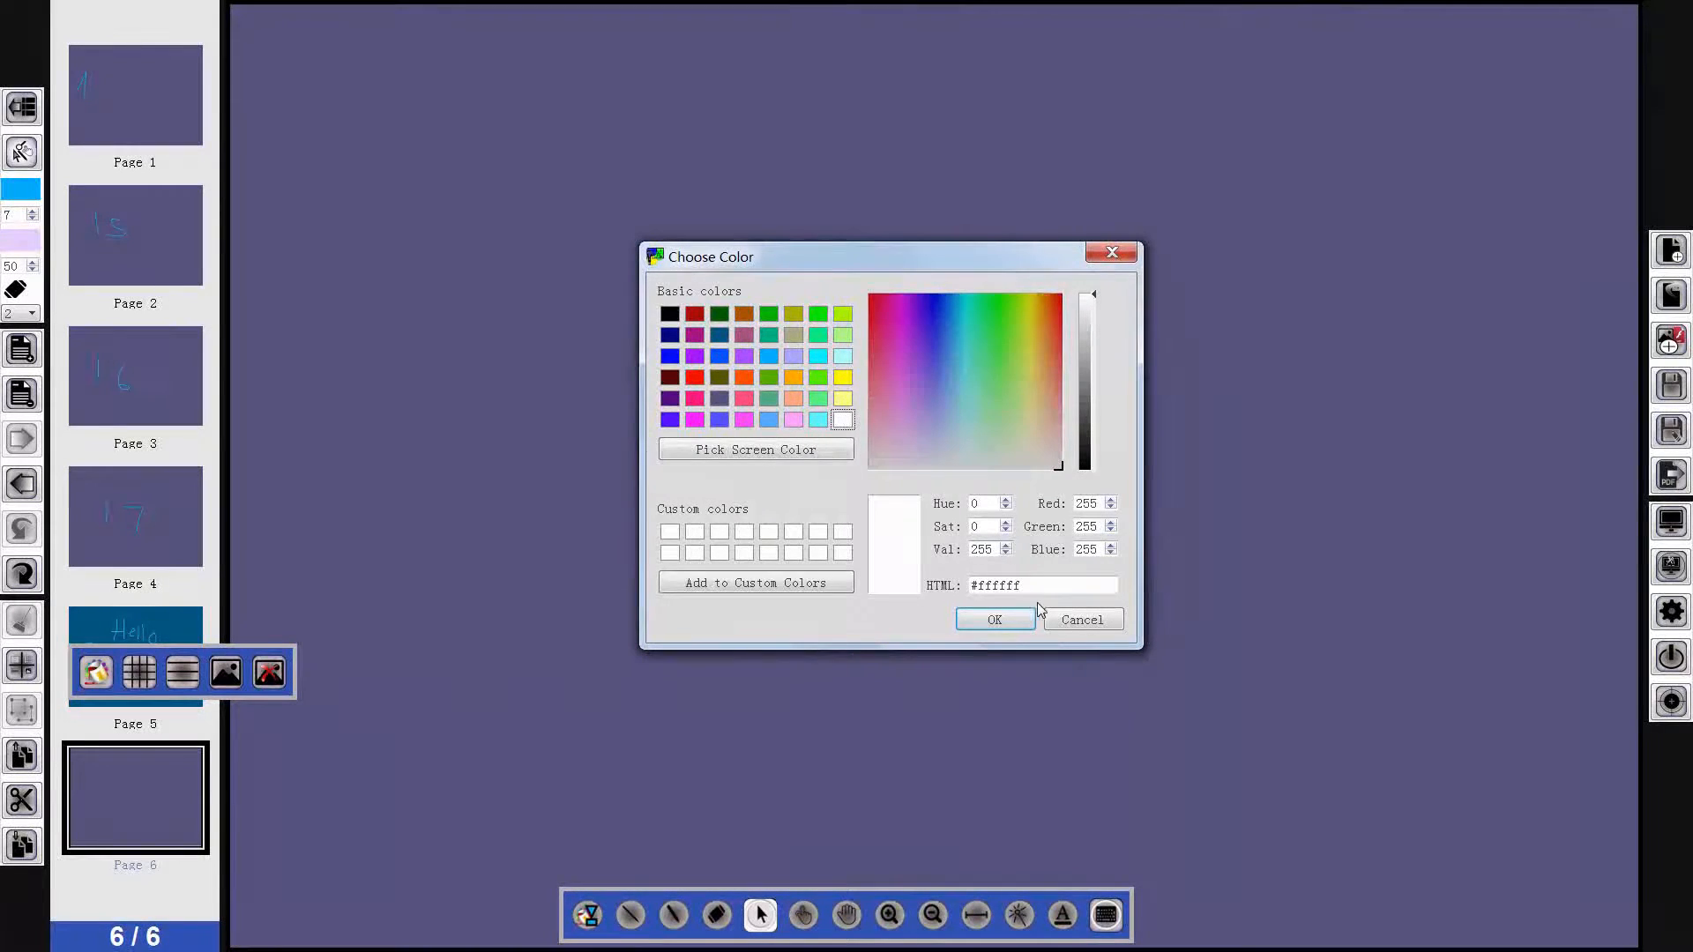
click(1007, 622)
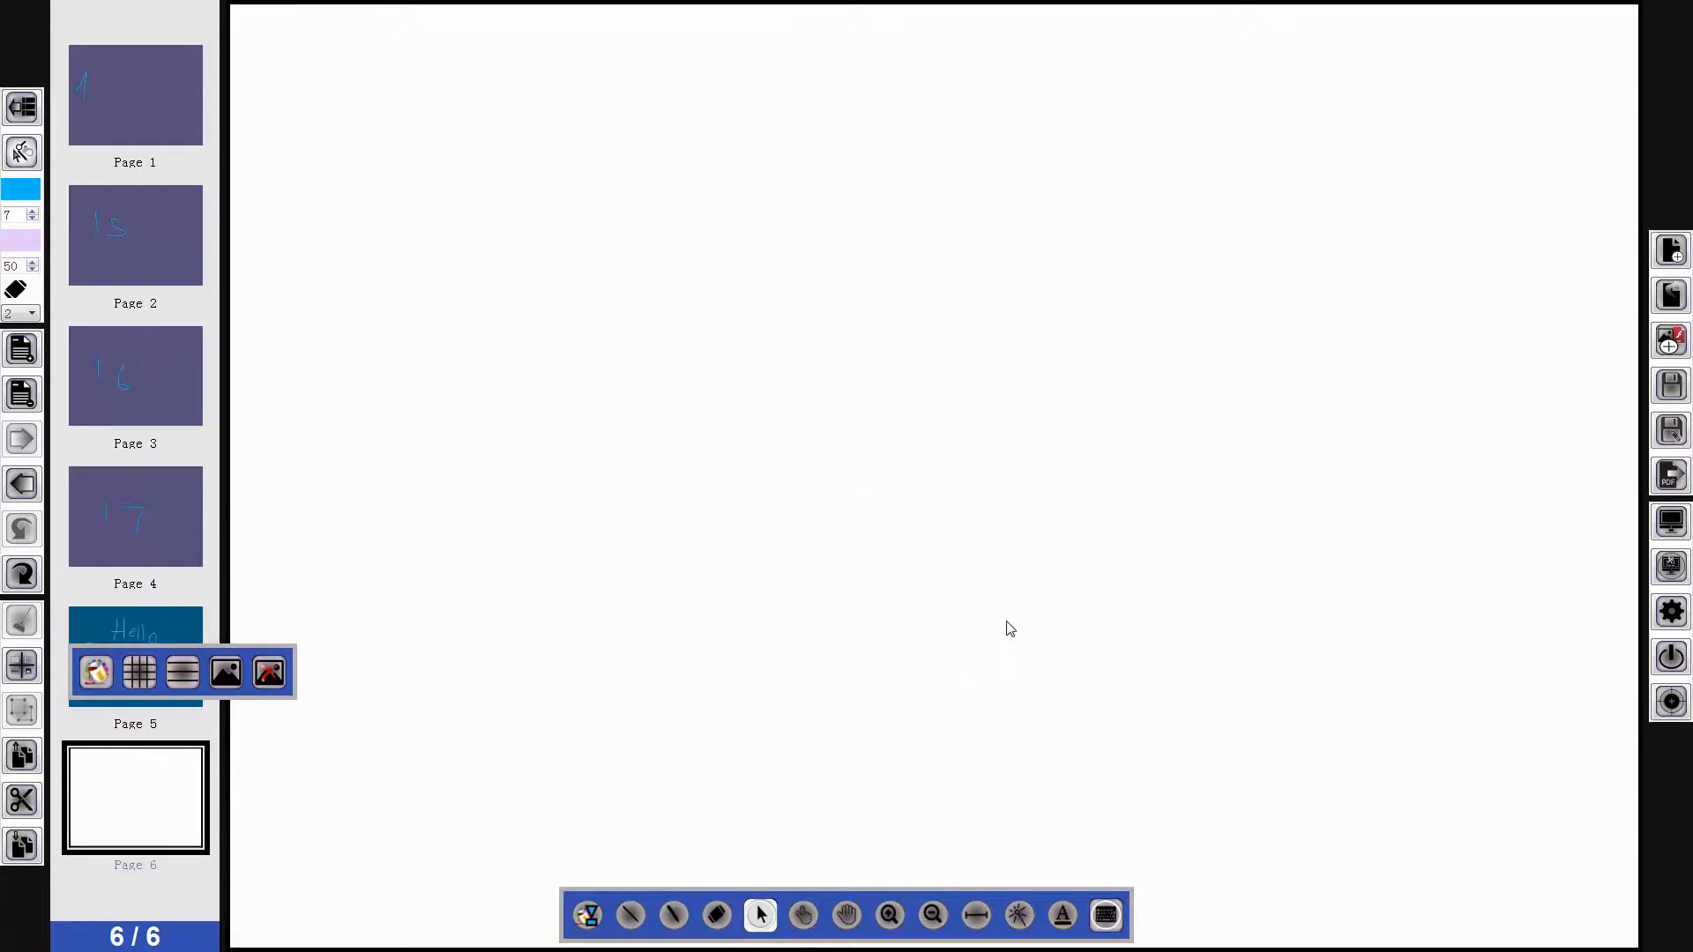
Step: Handwrite "Hello" in large letters across the middle of page 6 with the blue pen
click(631, 915)
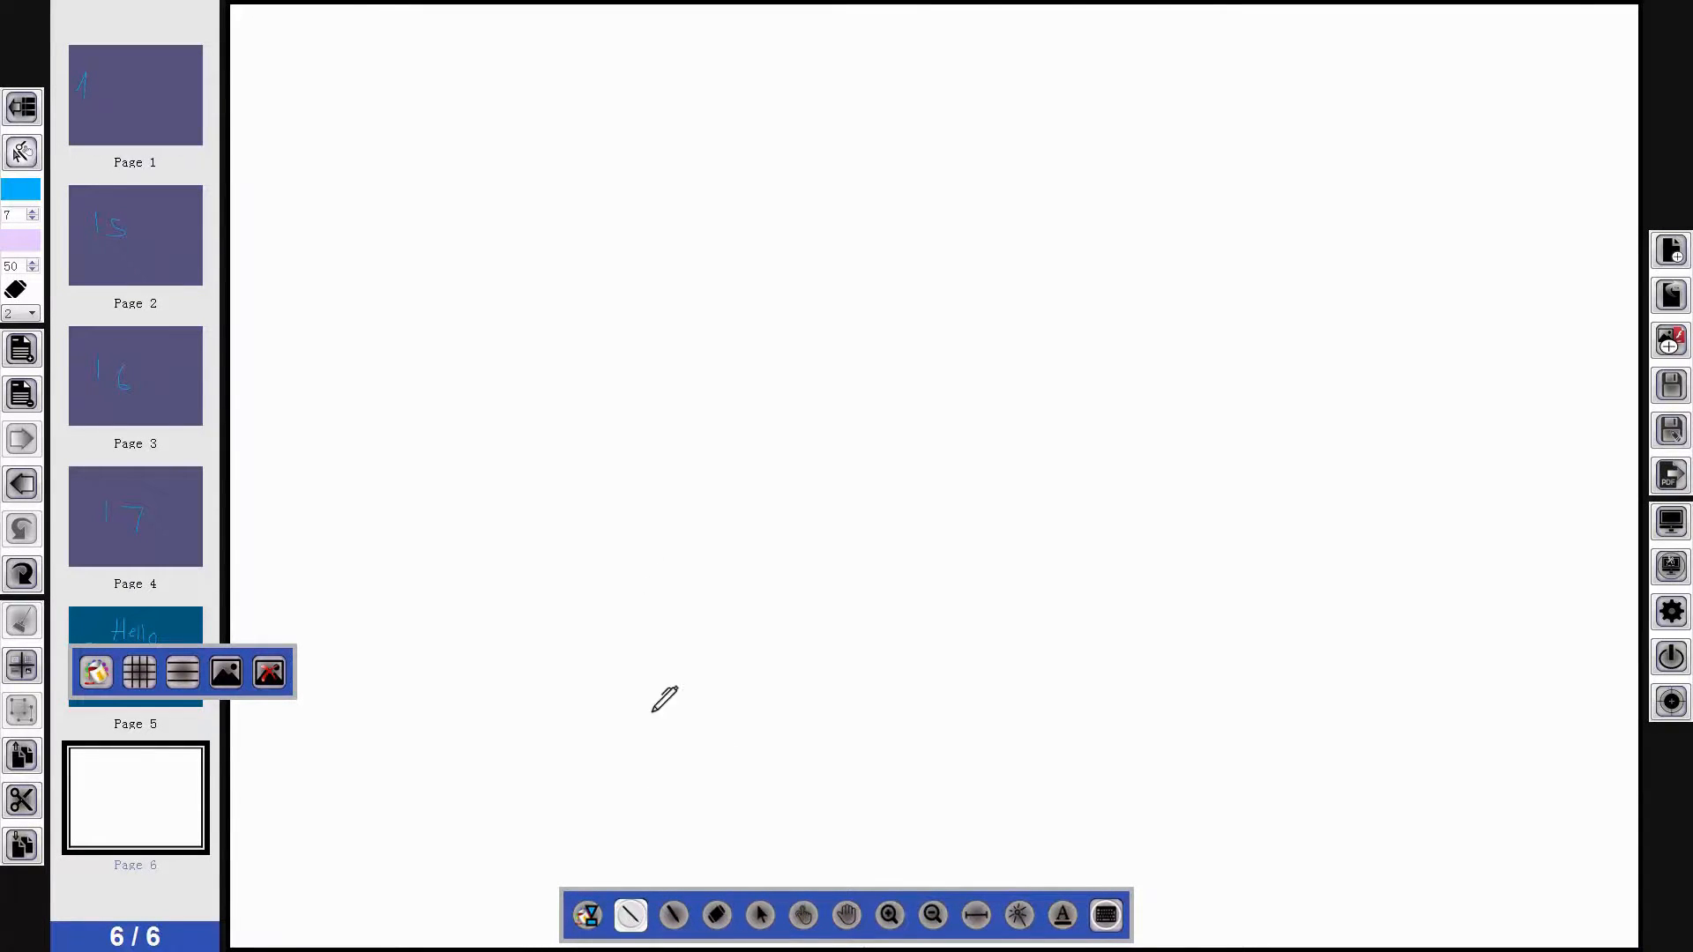
drag(581, 281, 577, 485)
drag(687, 239, 680, 472)
mouse_move(577, 438)
mouse_down()
mouse_move(813, 457)
mouse_move(862, 428)
mouse_up()
drag(922, 306, 923, 480)
drag(979, 293, 994, 463)
mouse_move(1129, 411)
mouse_down()
mouse_move(1213, 516)
mouse_move(1102, 477)
mouse_up()
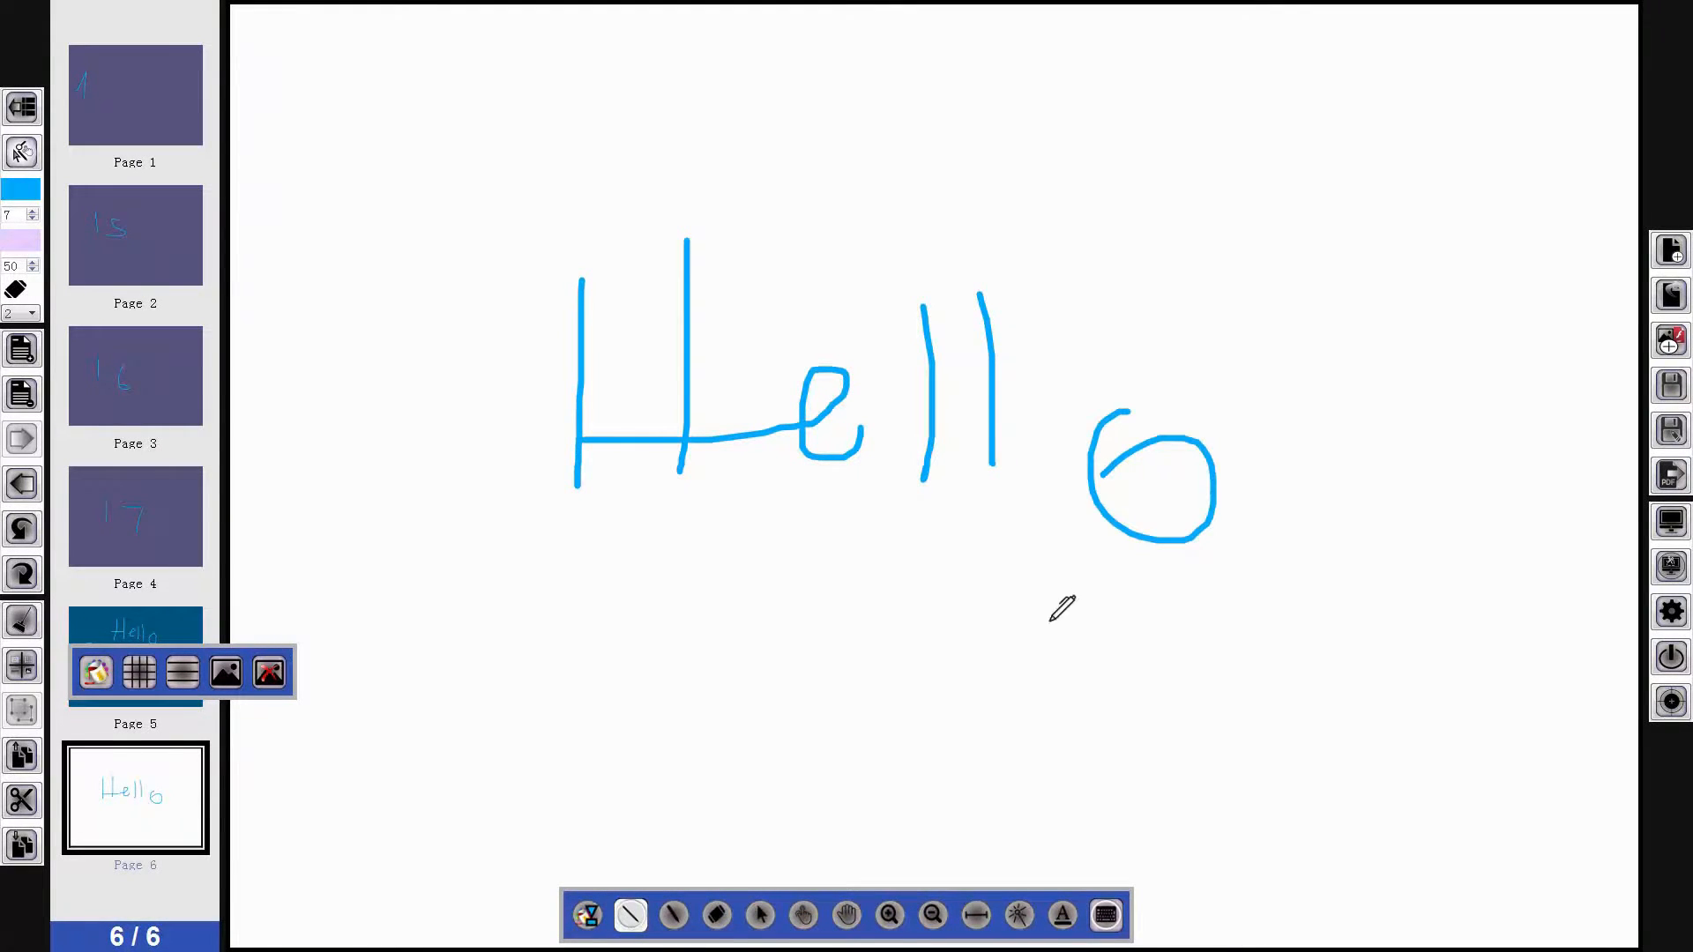
Step: Change the background color of page 6 to light blue (#55aaff)
click(97, 673)
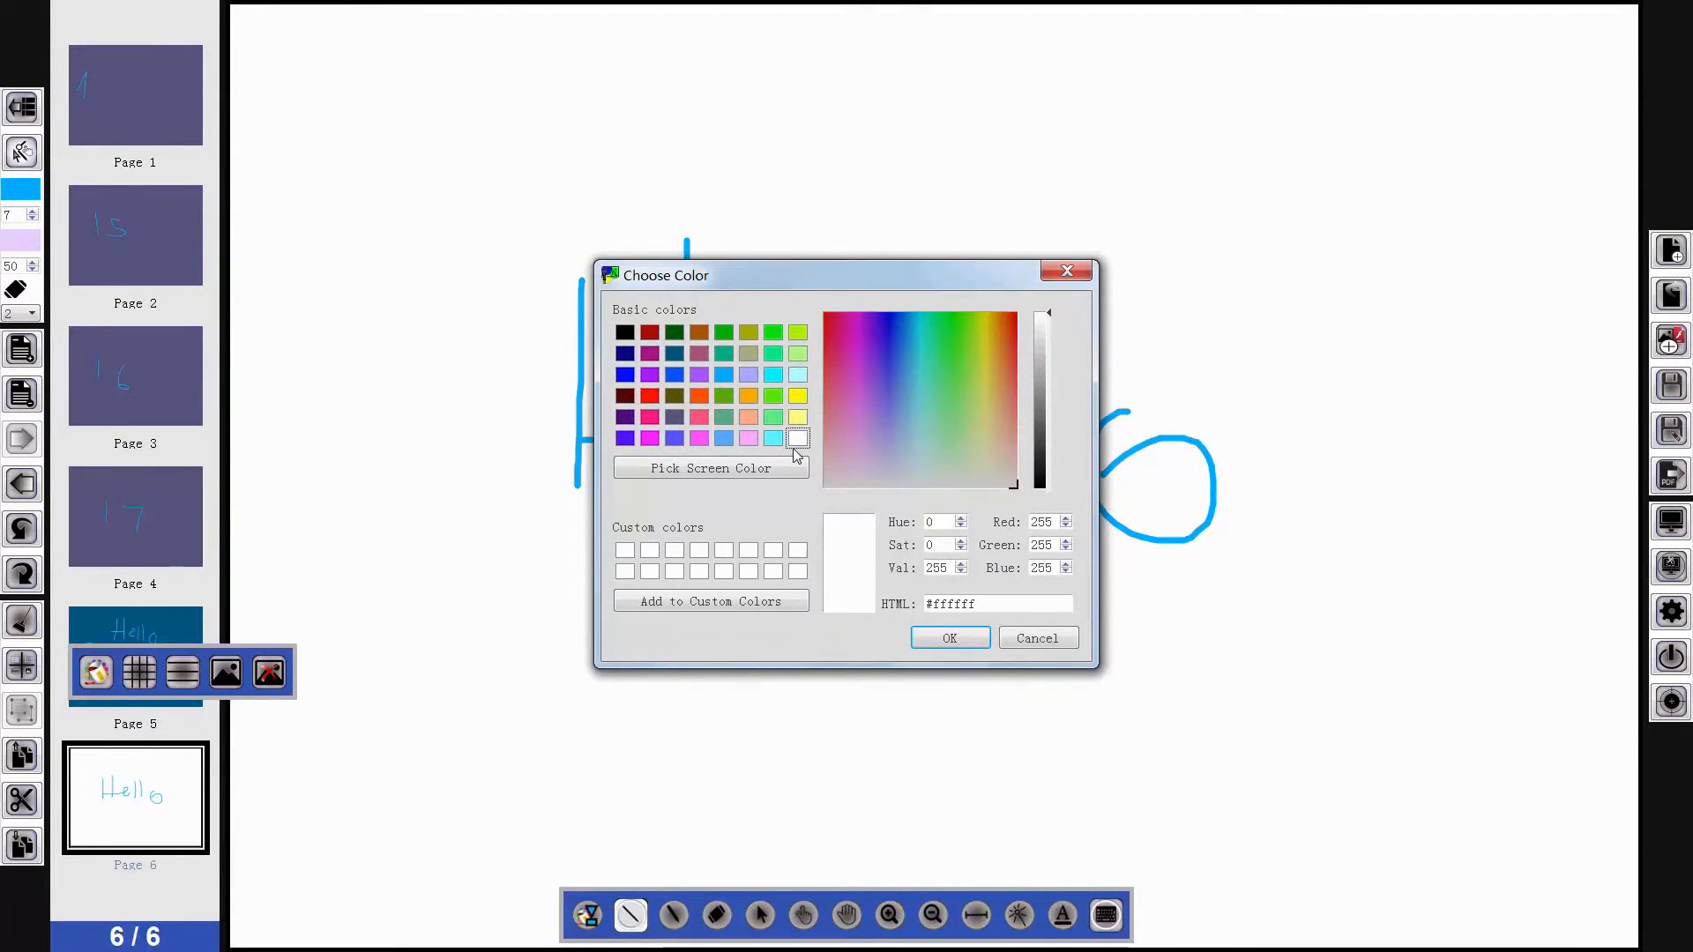
click(725, 440)
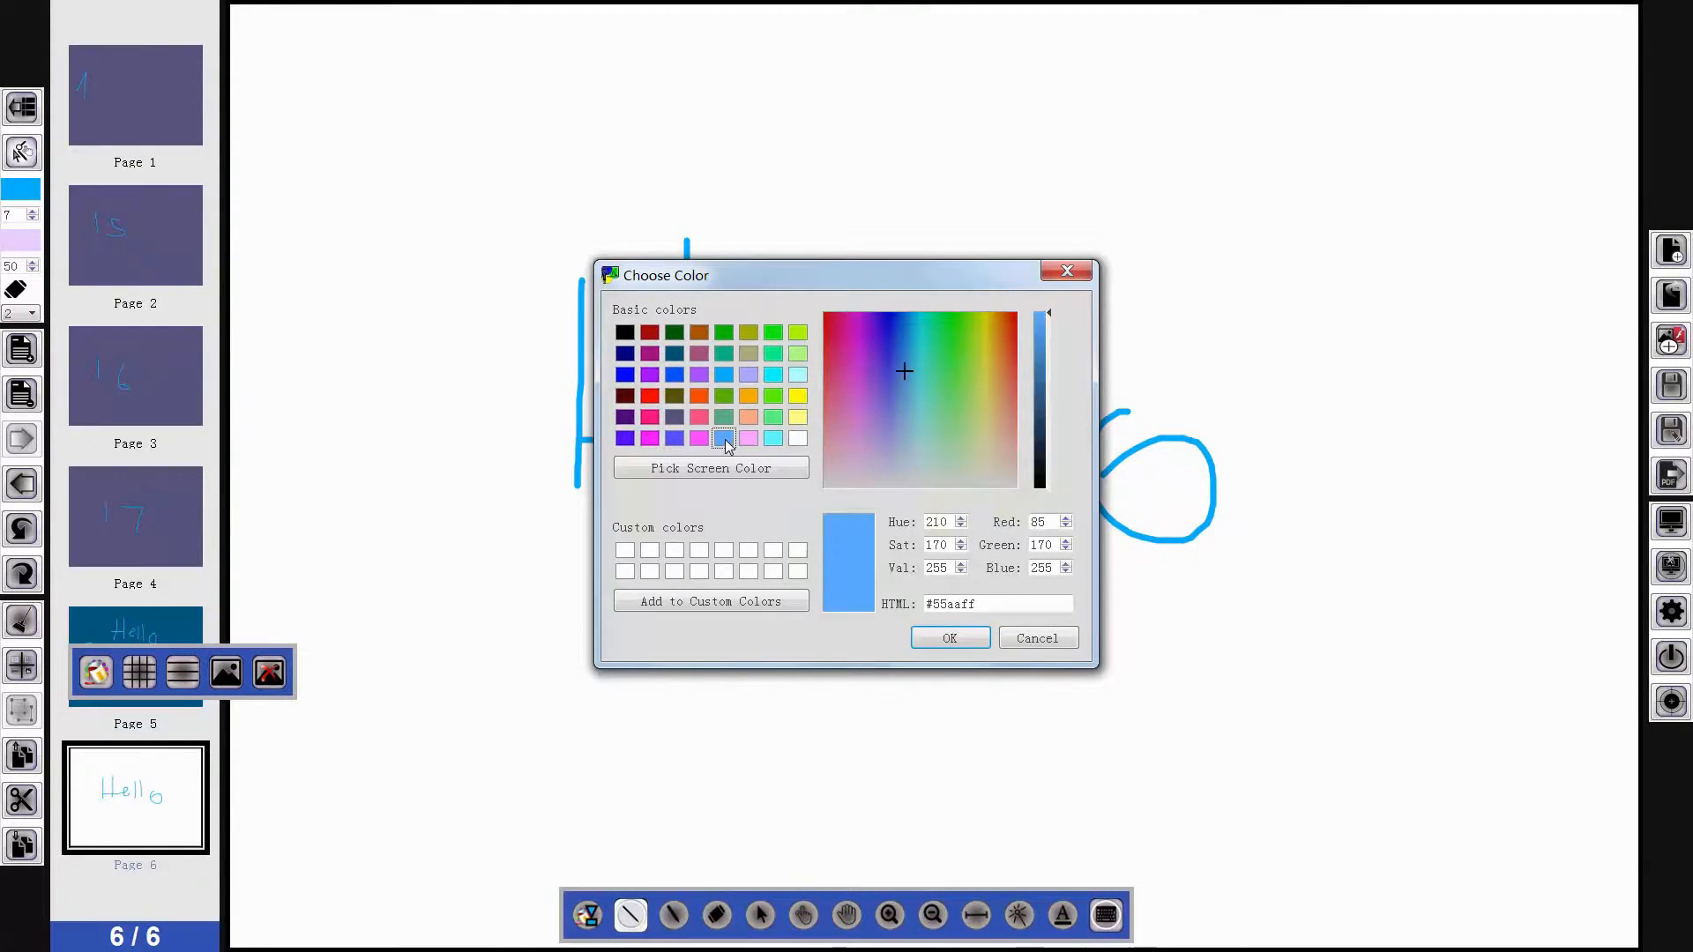
click(975, 638)
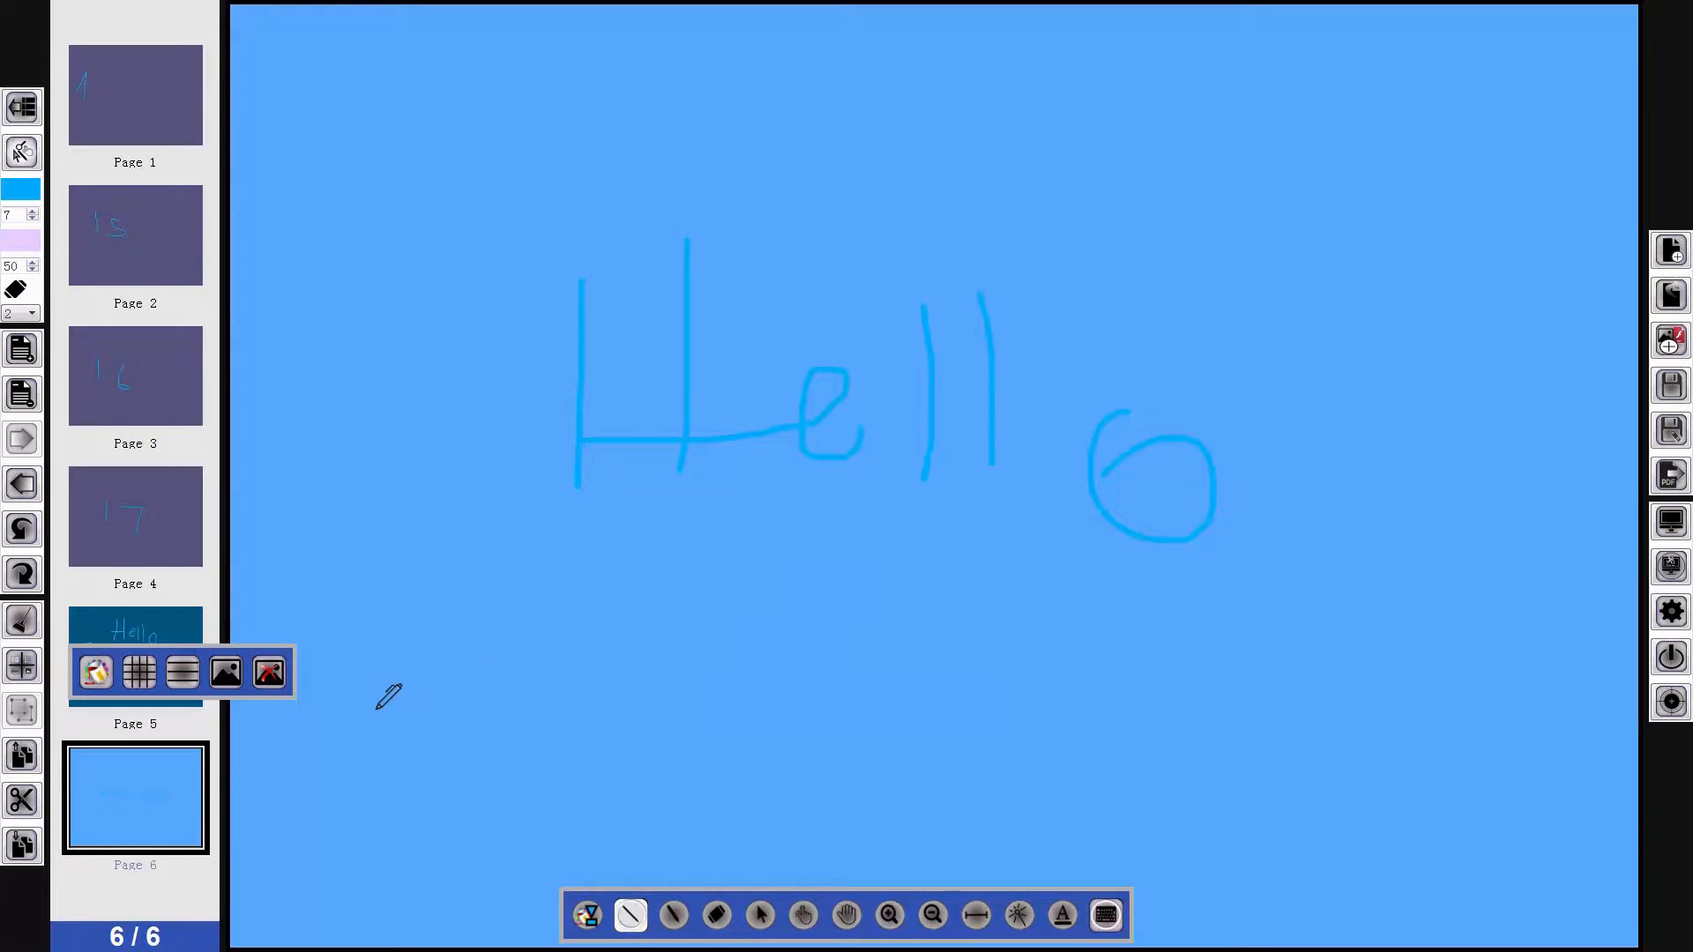
Step: Set the background color of page 6 to dark blue (#00557f)
click(96, 673)
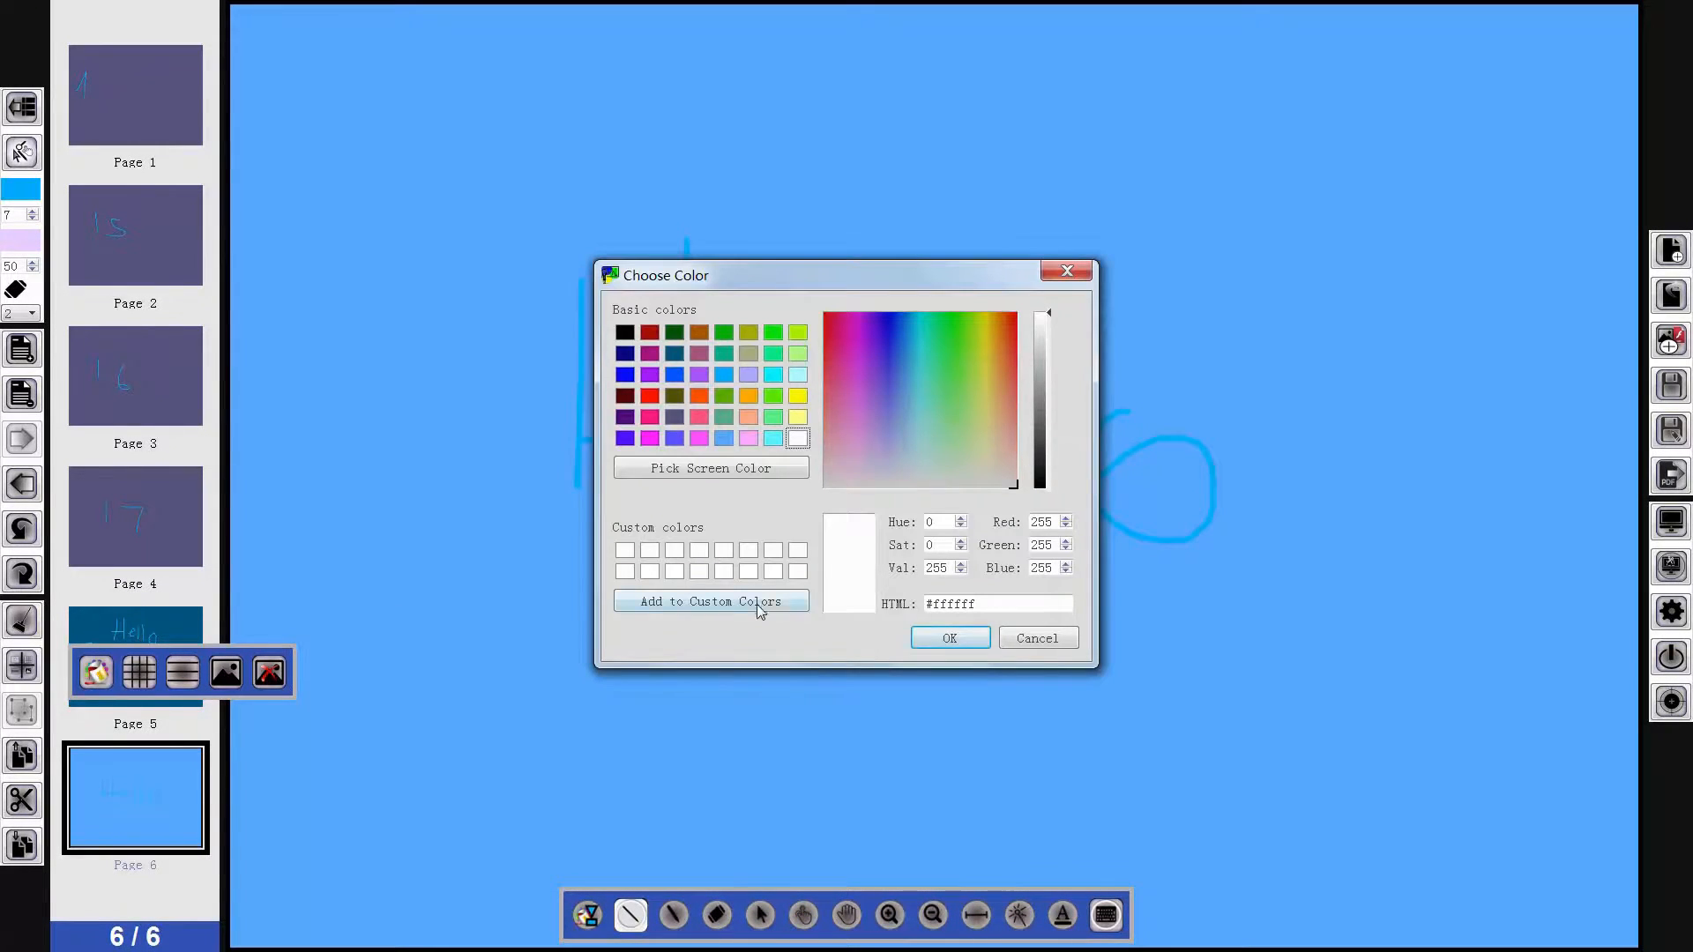
drag(807, 272, 834, 268)
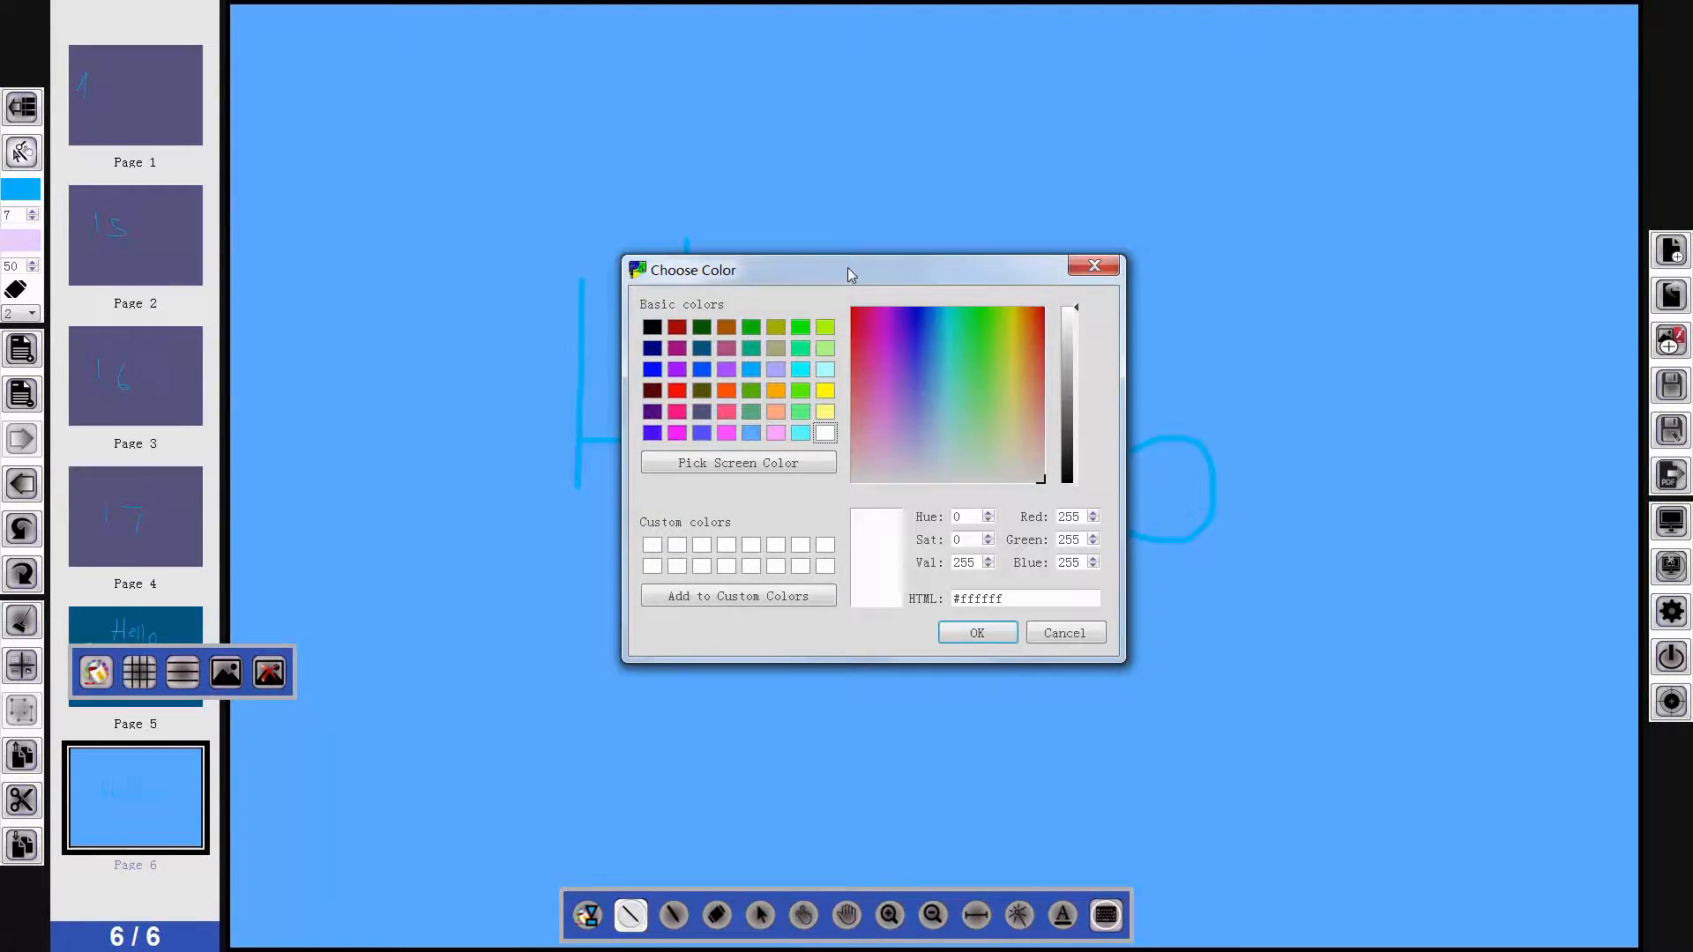
click(701, 348)
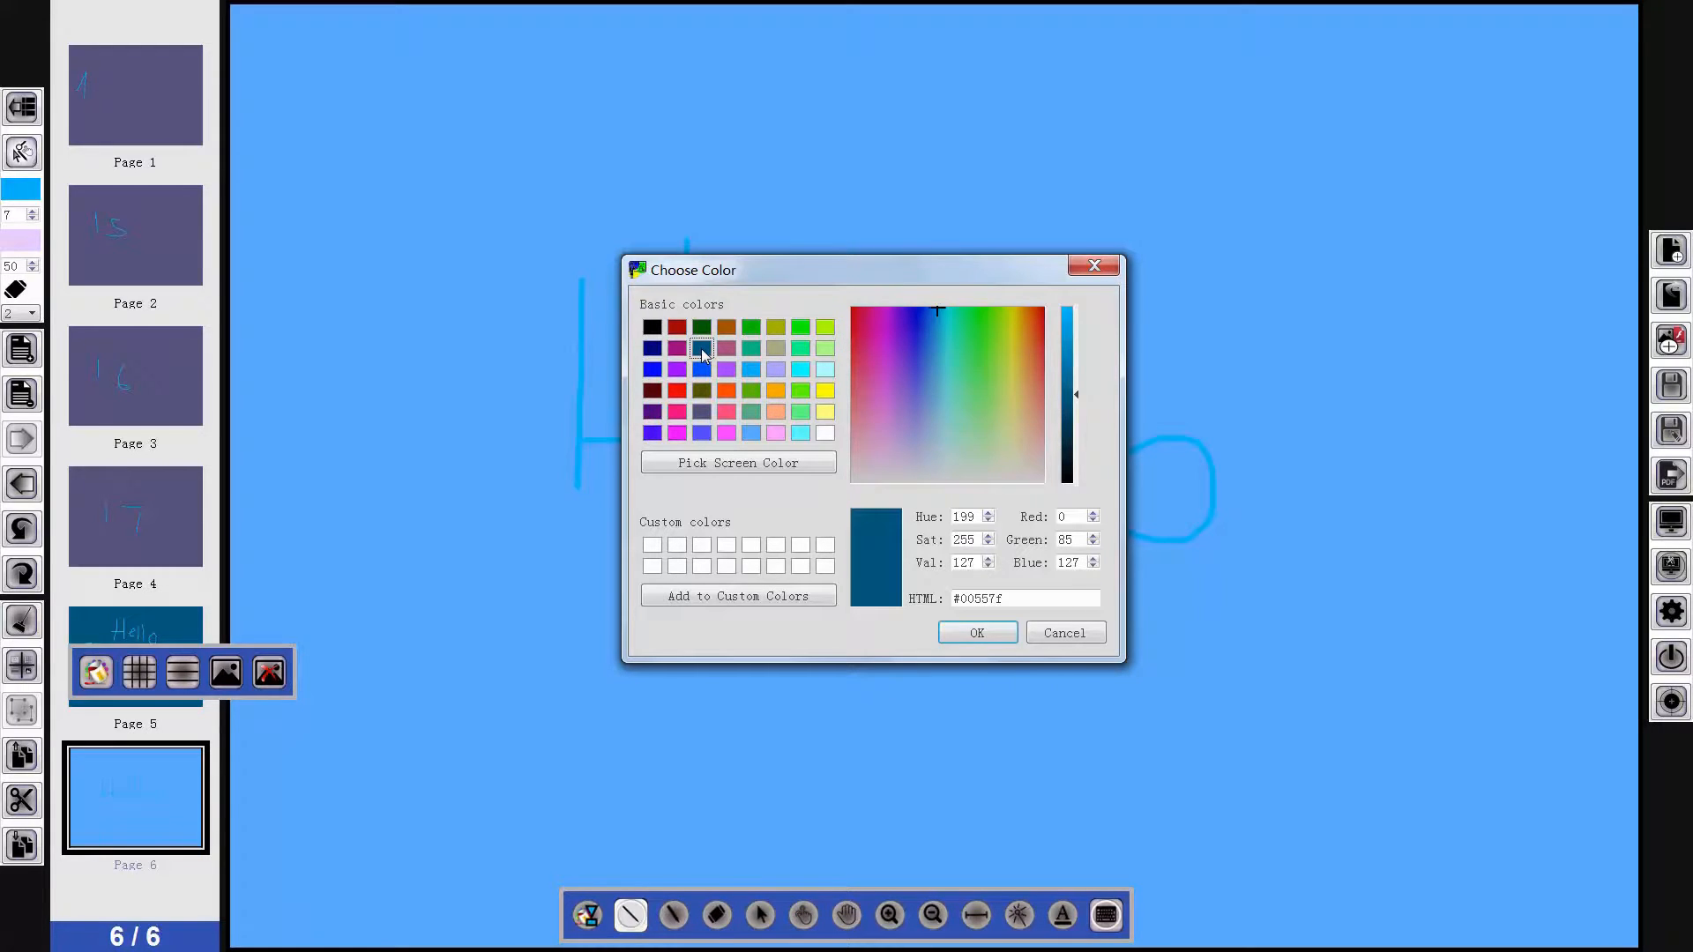
click(978, 633)
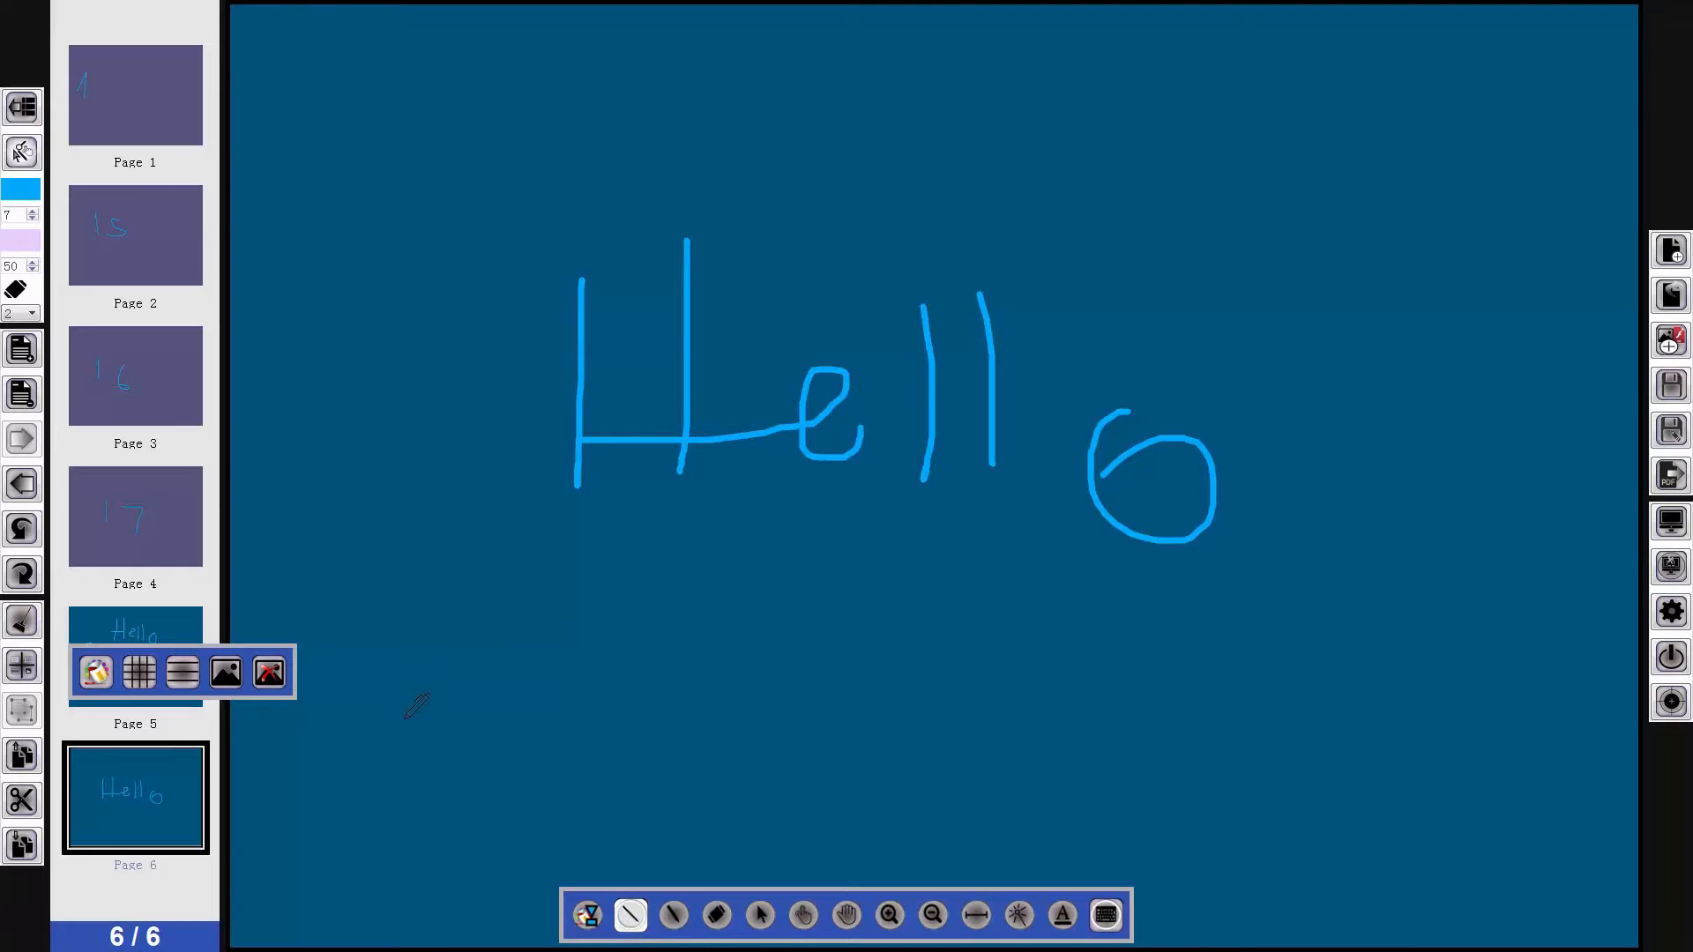
Step: Toggle the background grid pattern on page 6 on and off twice
click(140, 674)
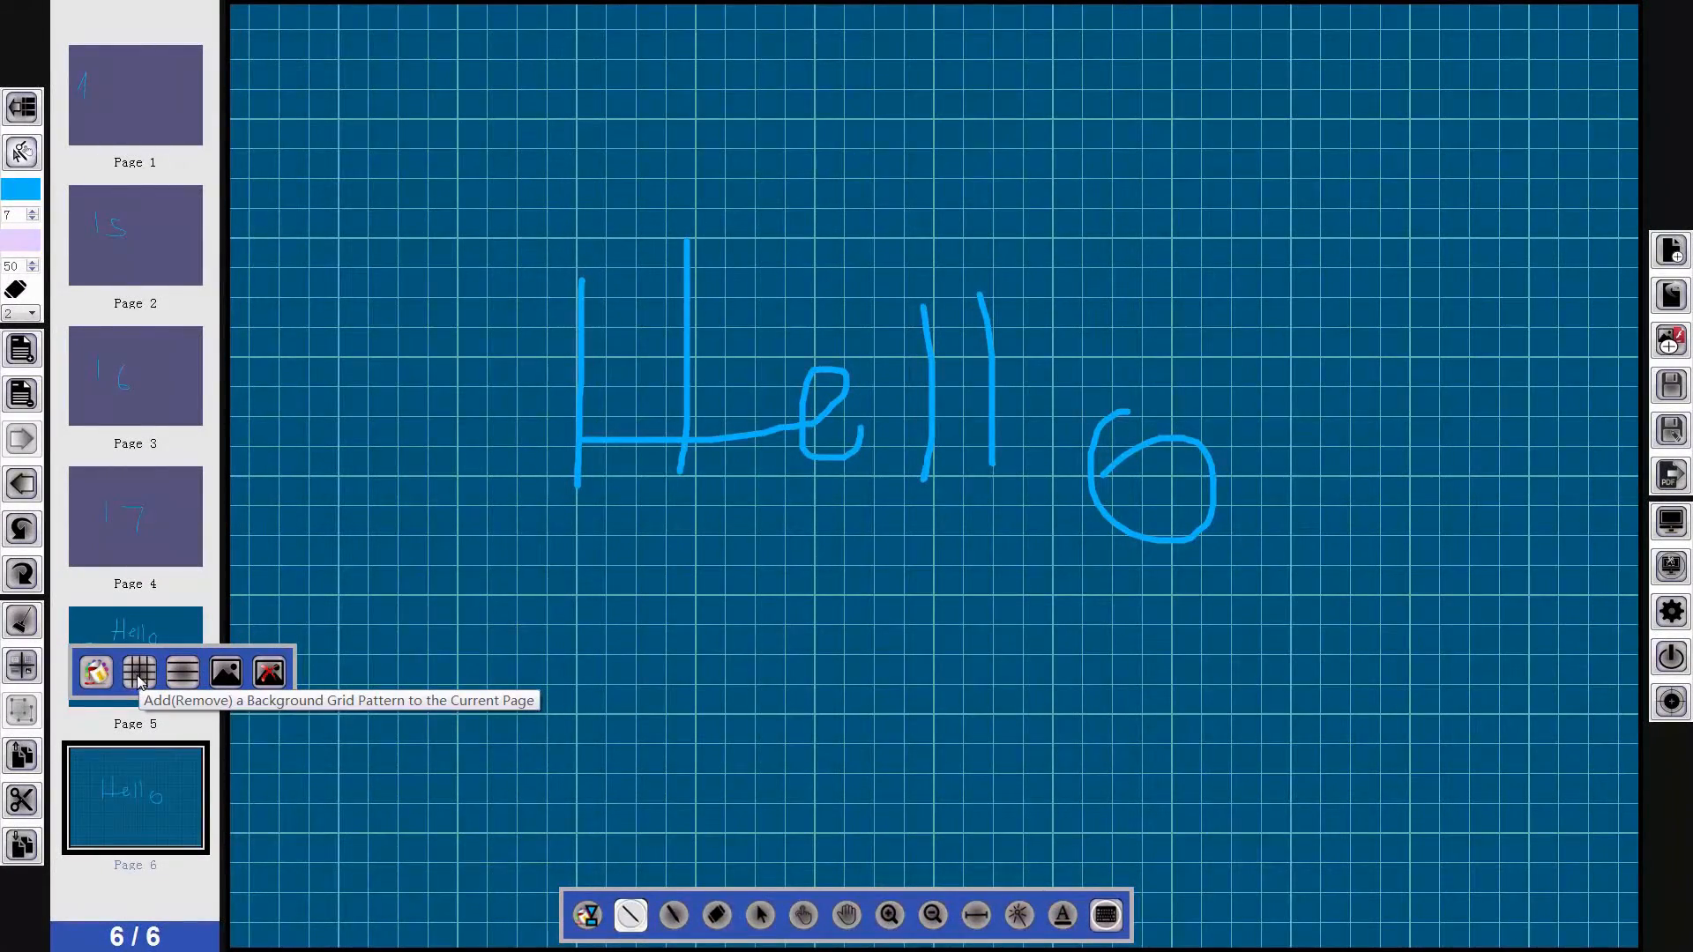
click(137, 673)
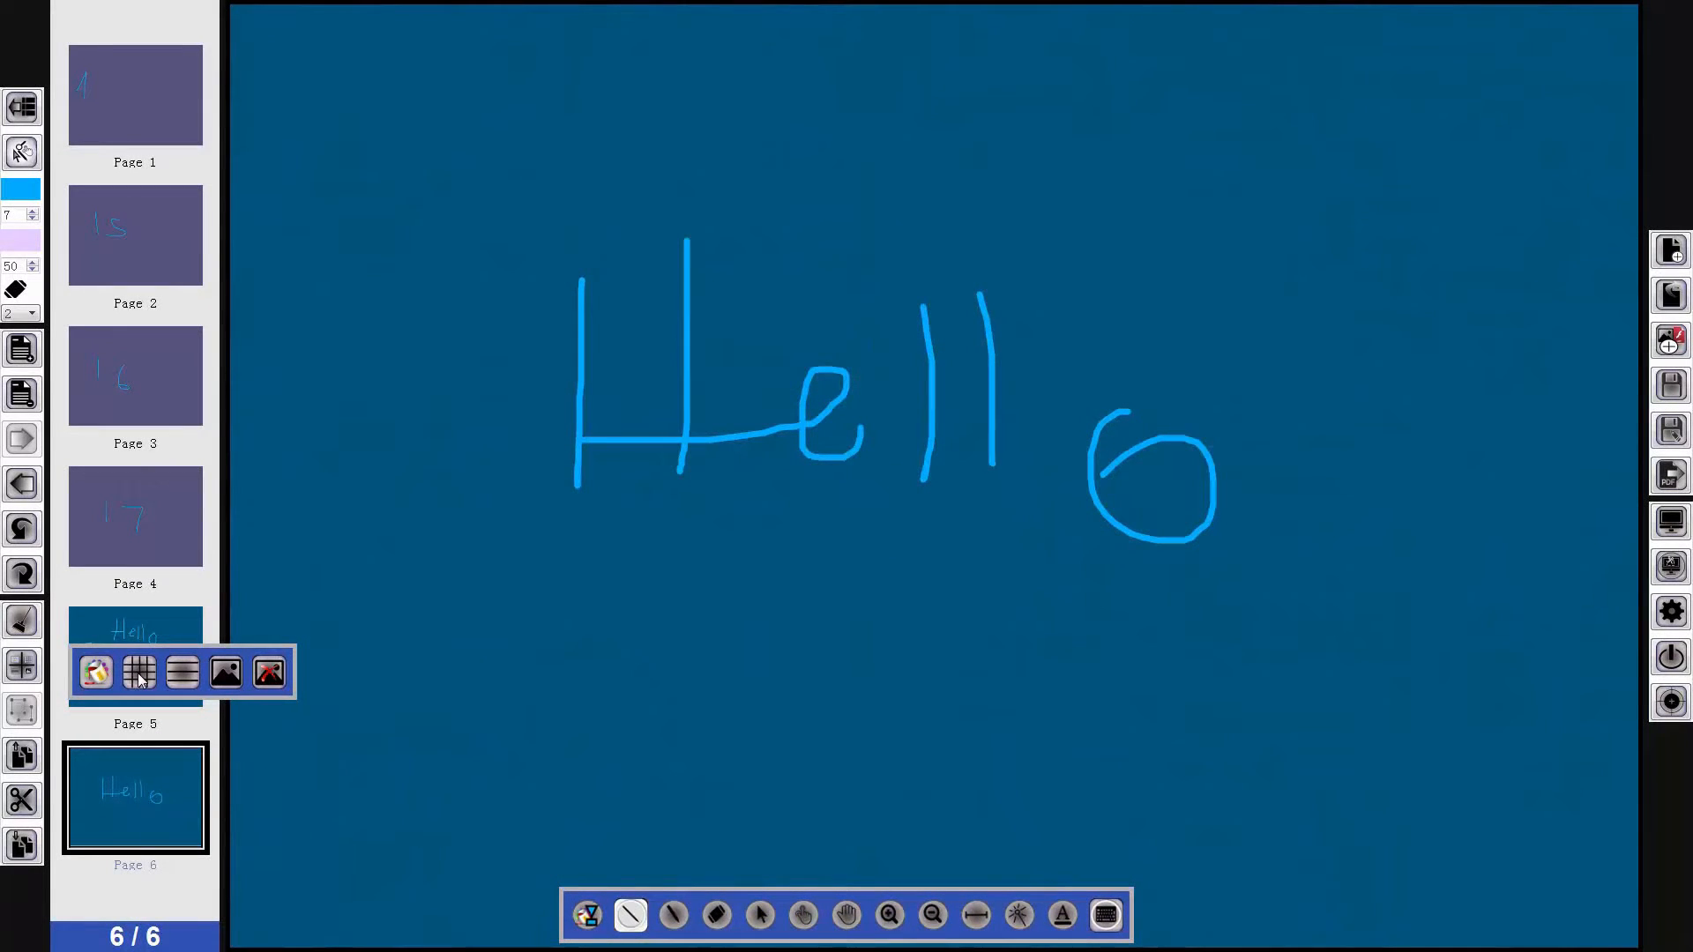
click(138, 675)
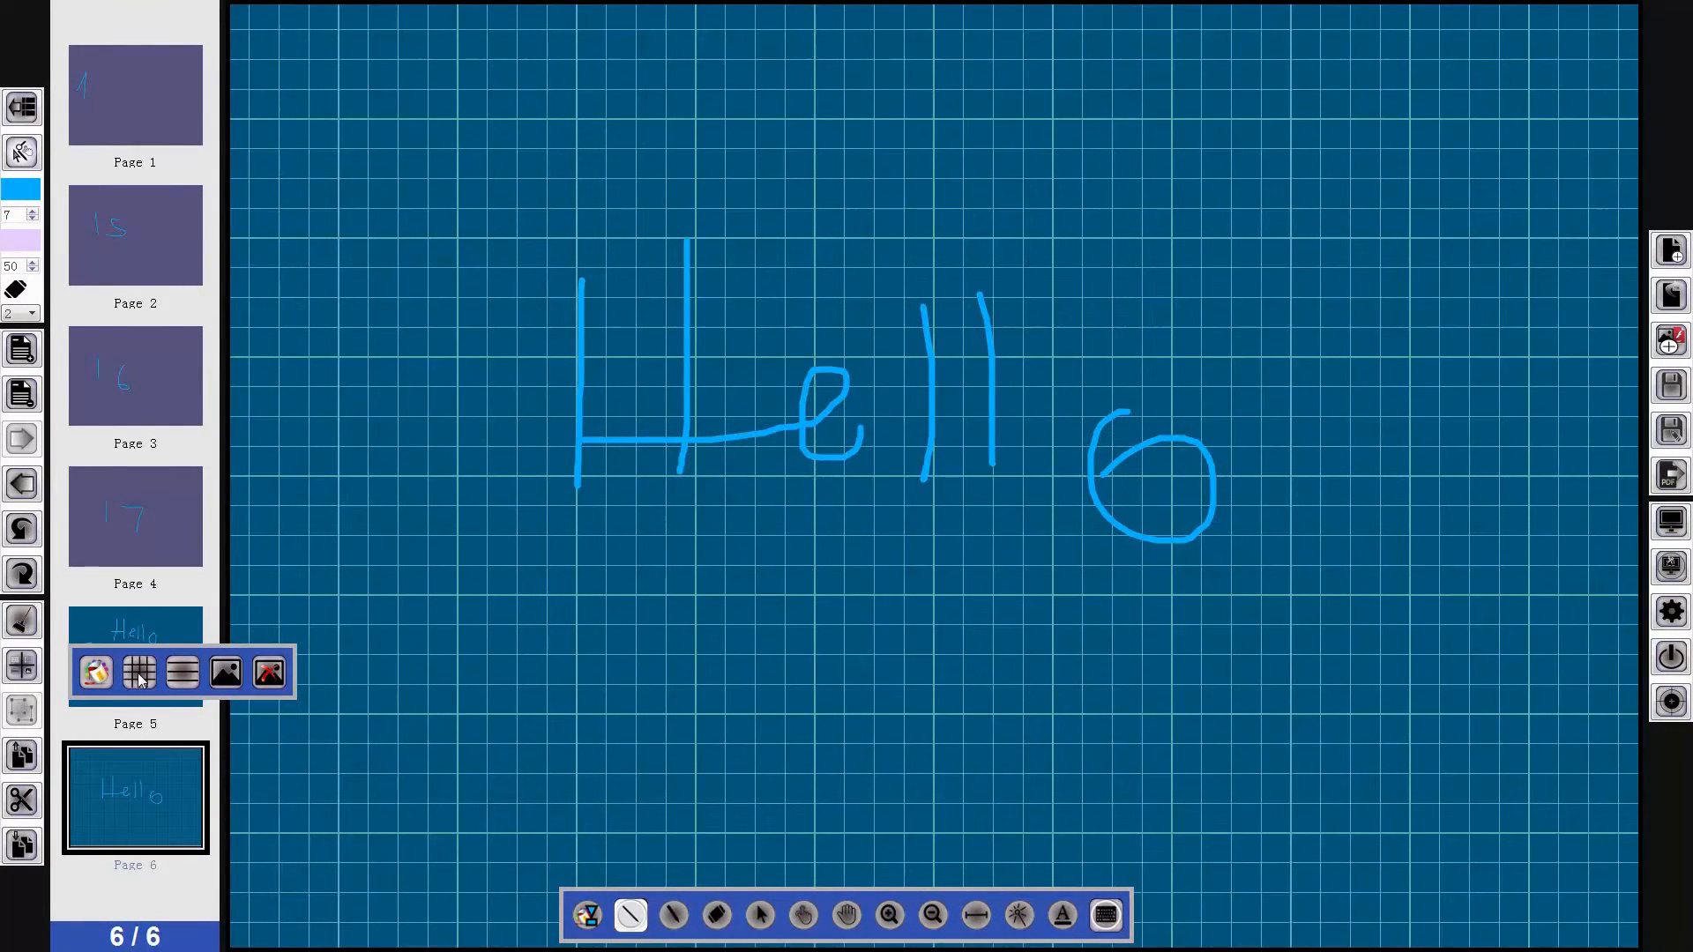
click(138, 674)
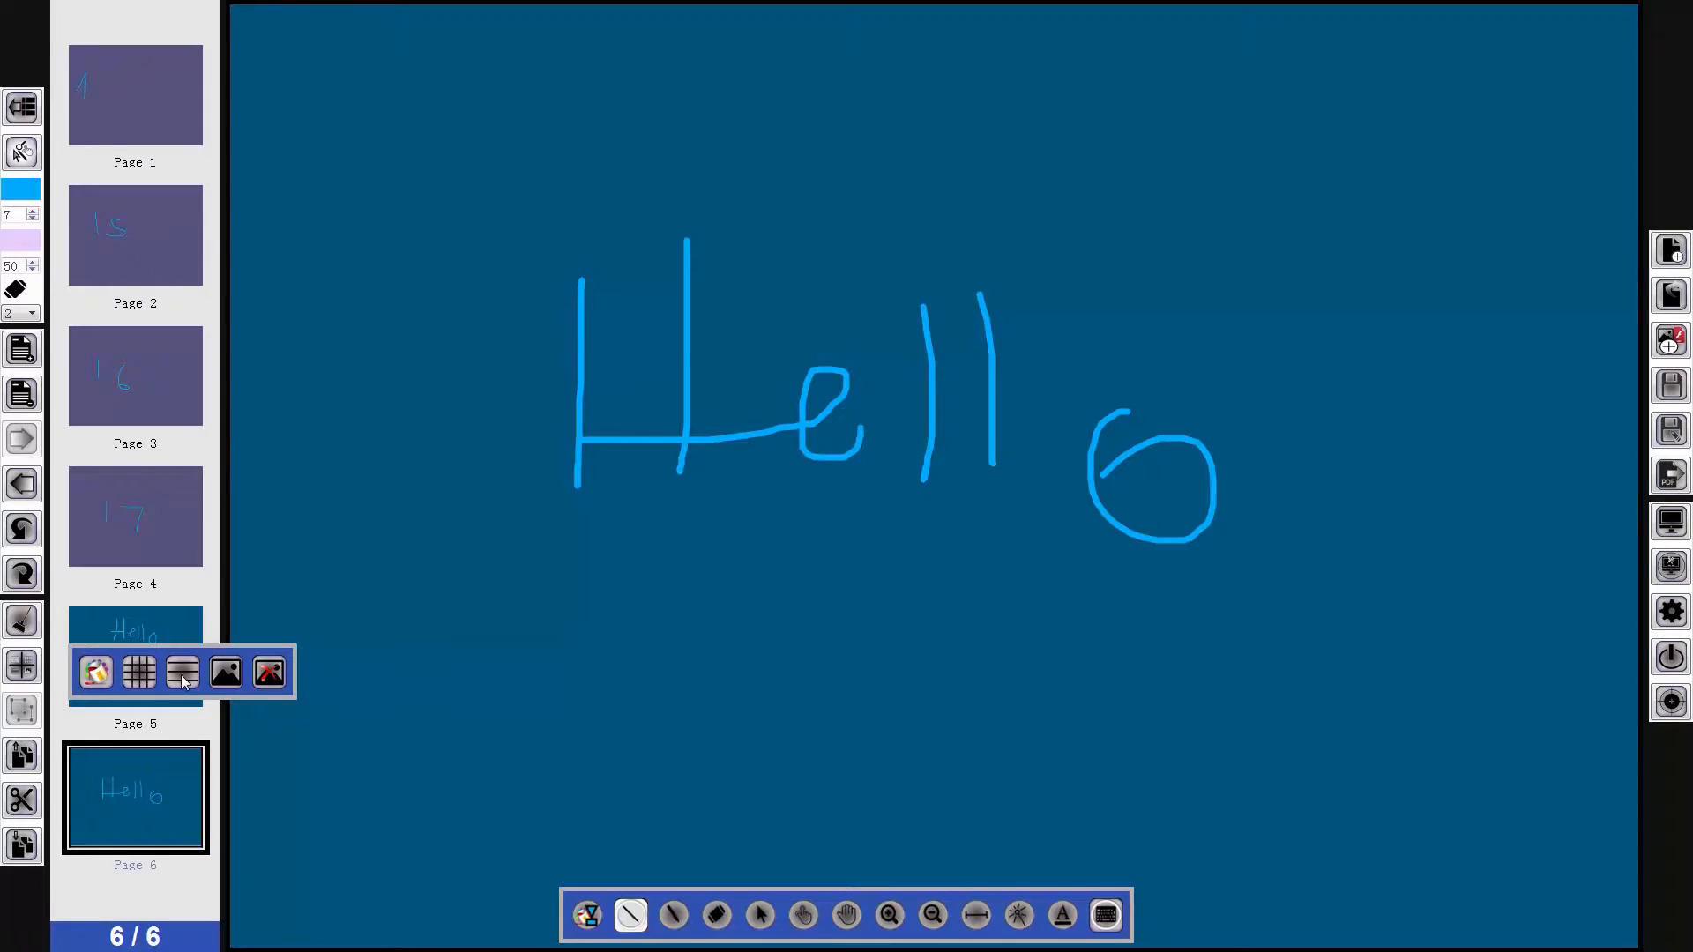
Step: Apply the horizontal line pattern to the background of page 6, toggling it off and on once
click(182, 674)
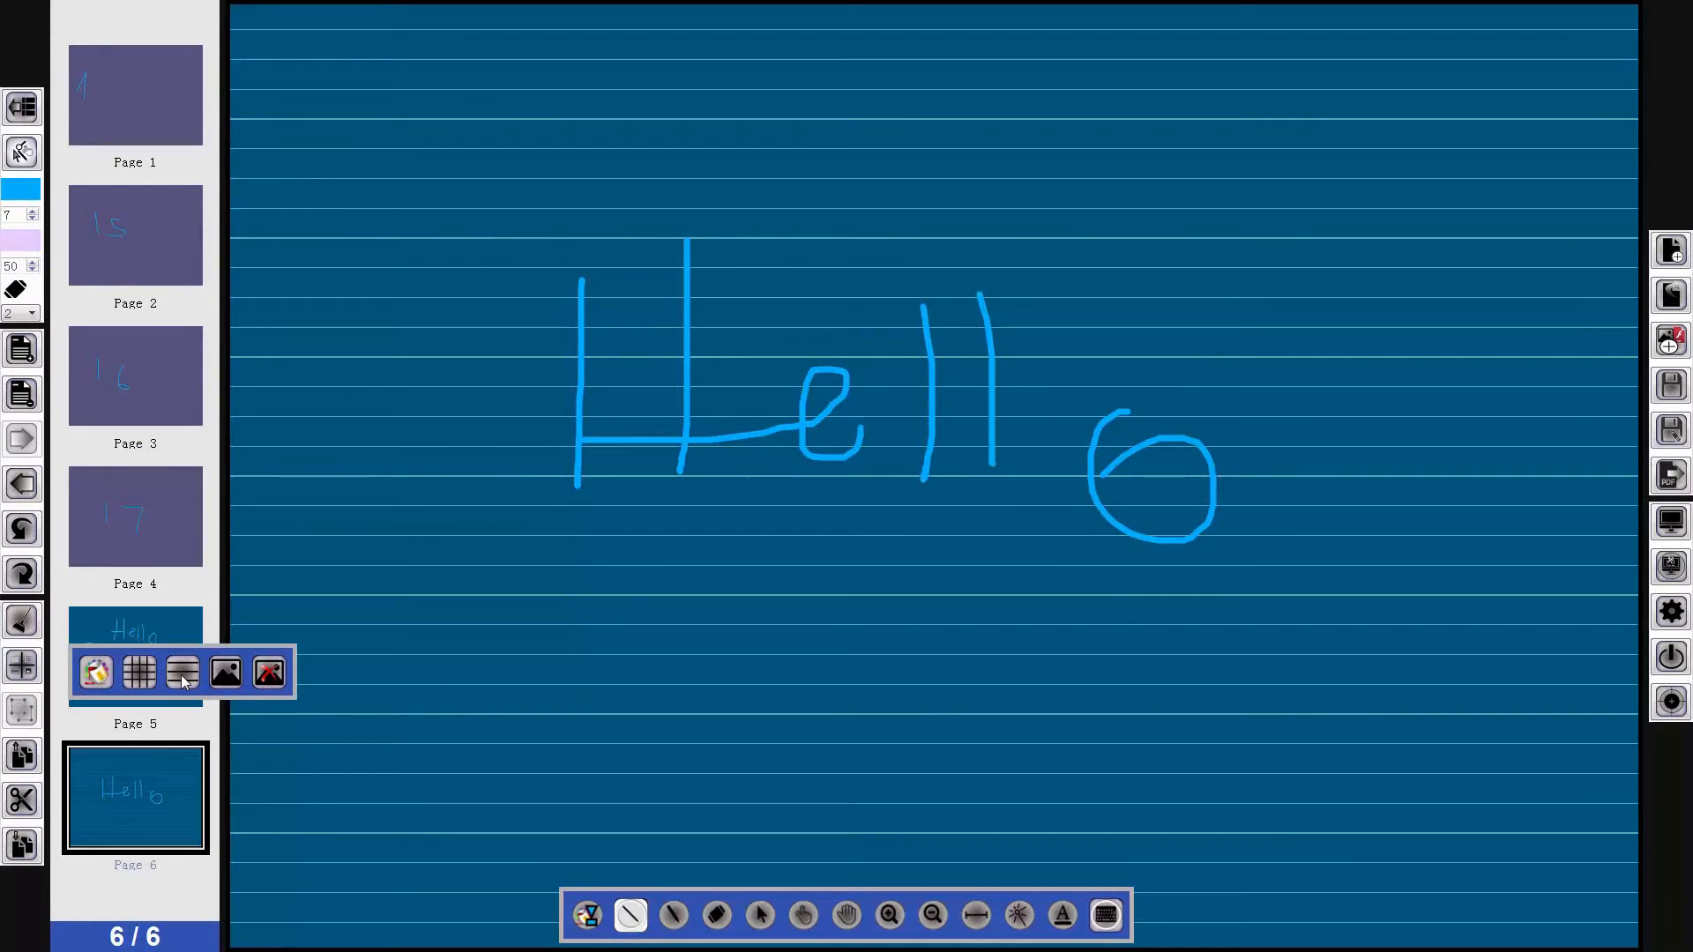
click(182, 675)
click(181, 674)
Step: Add a new page after page 6 and use the image blikoonHeader as its background
click(22, 350)
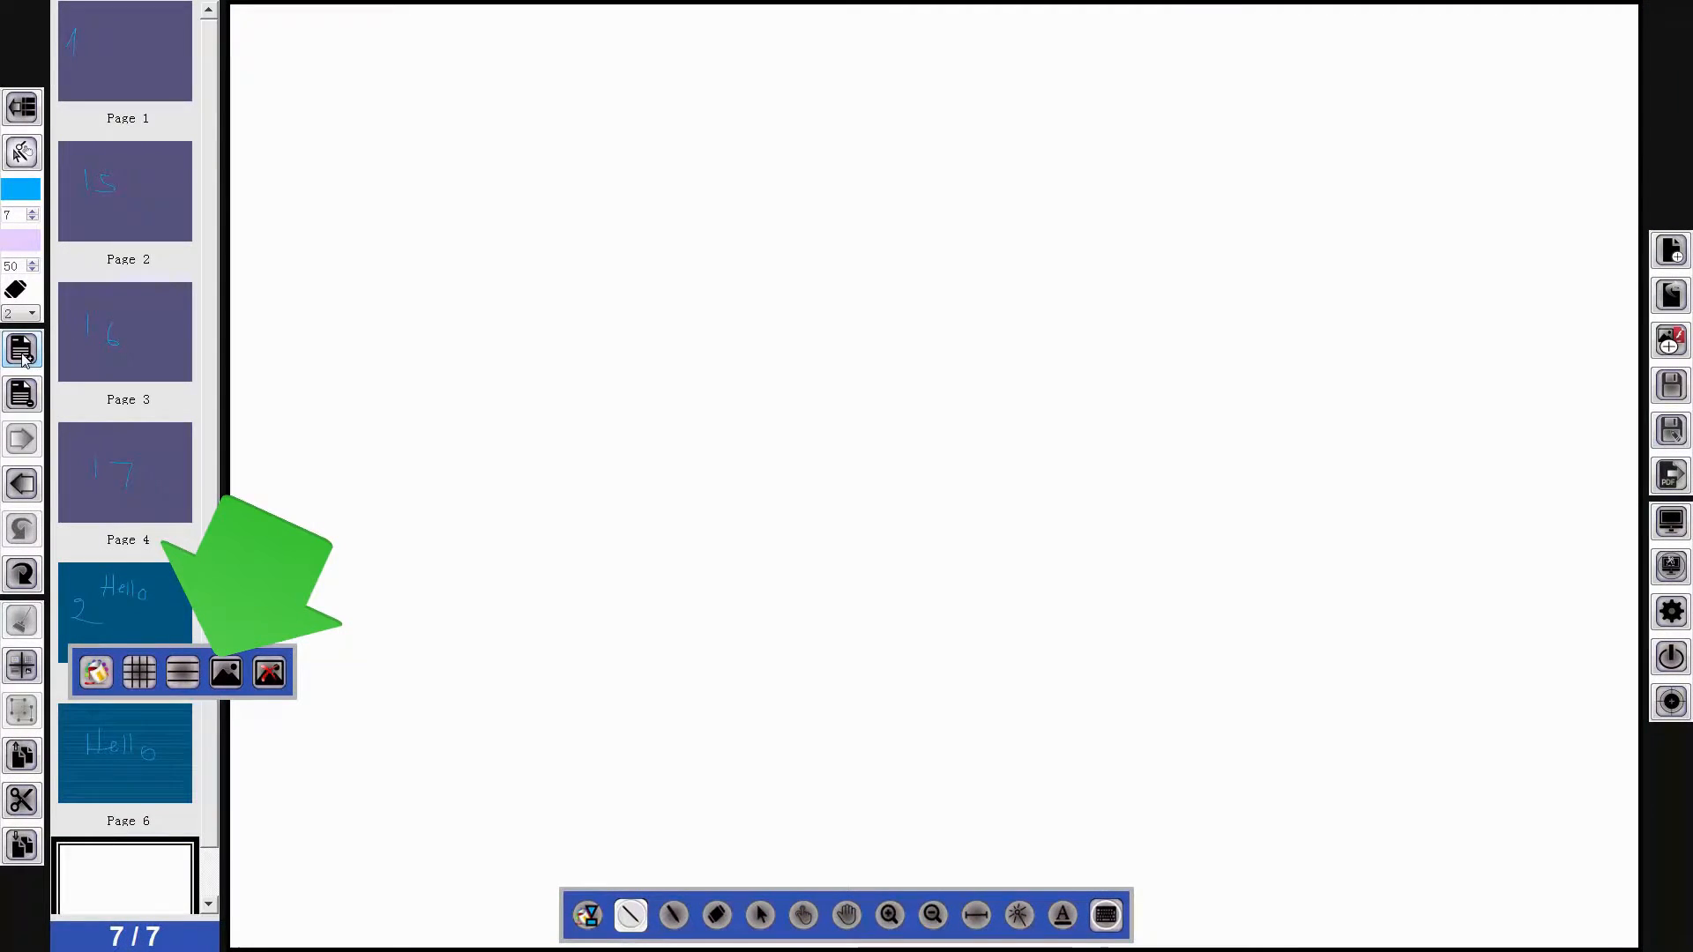
click(226, 675)
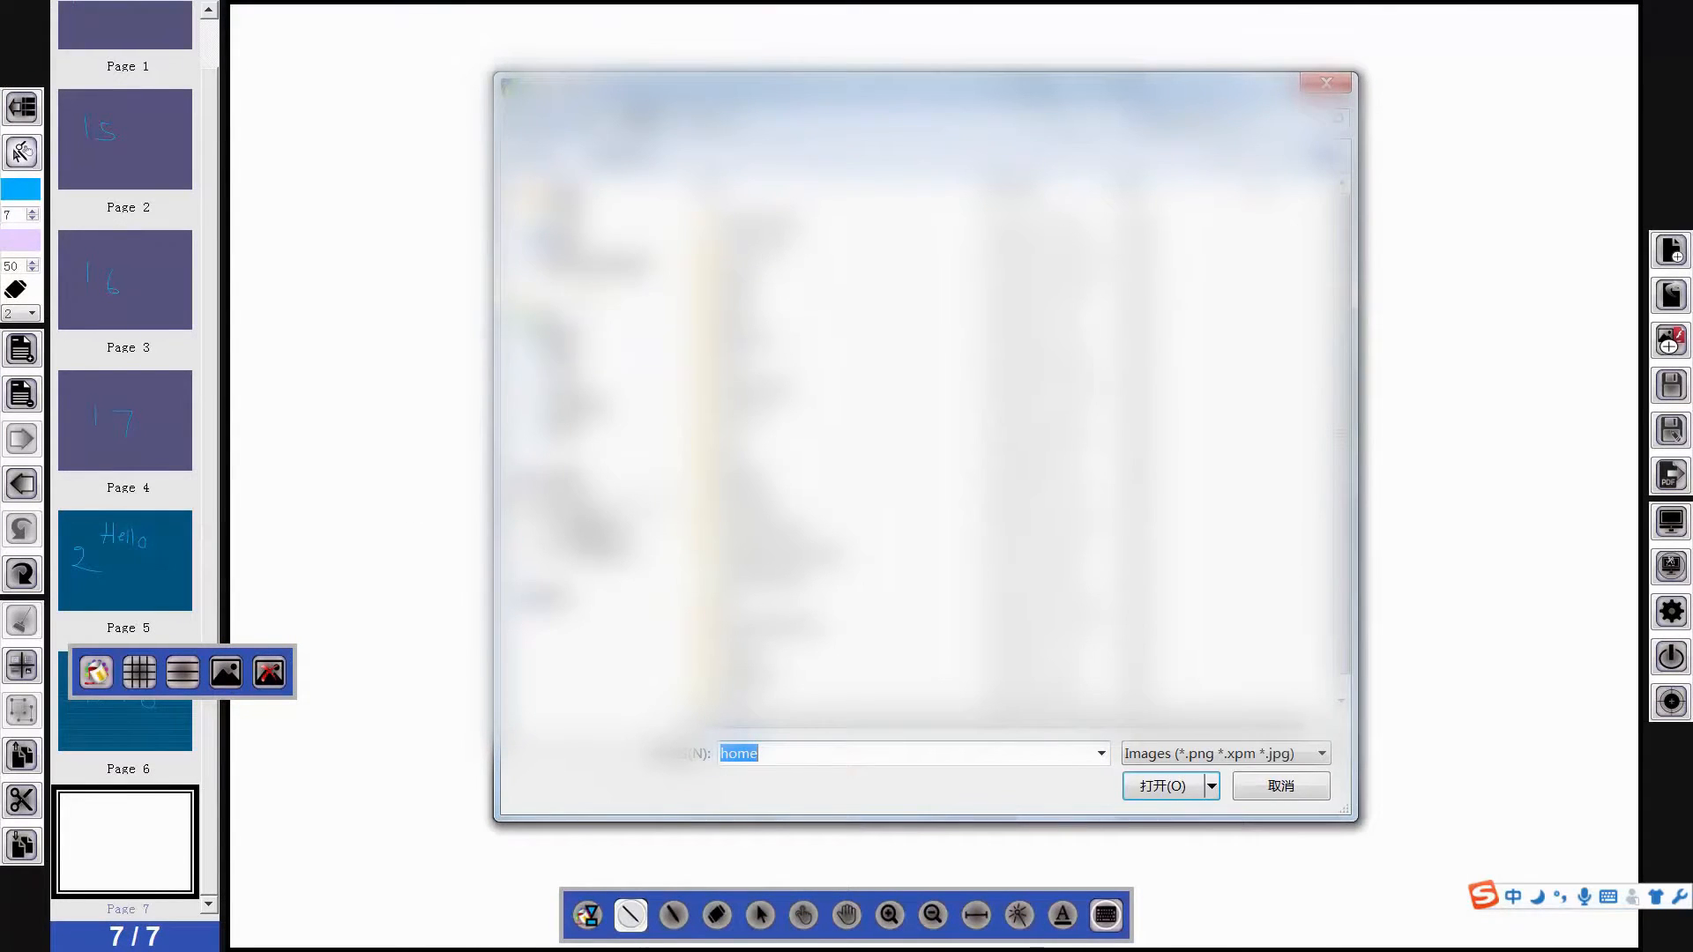
click(579, 241)
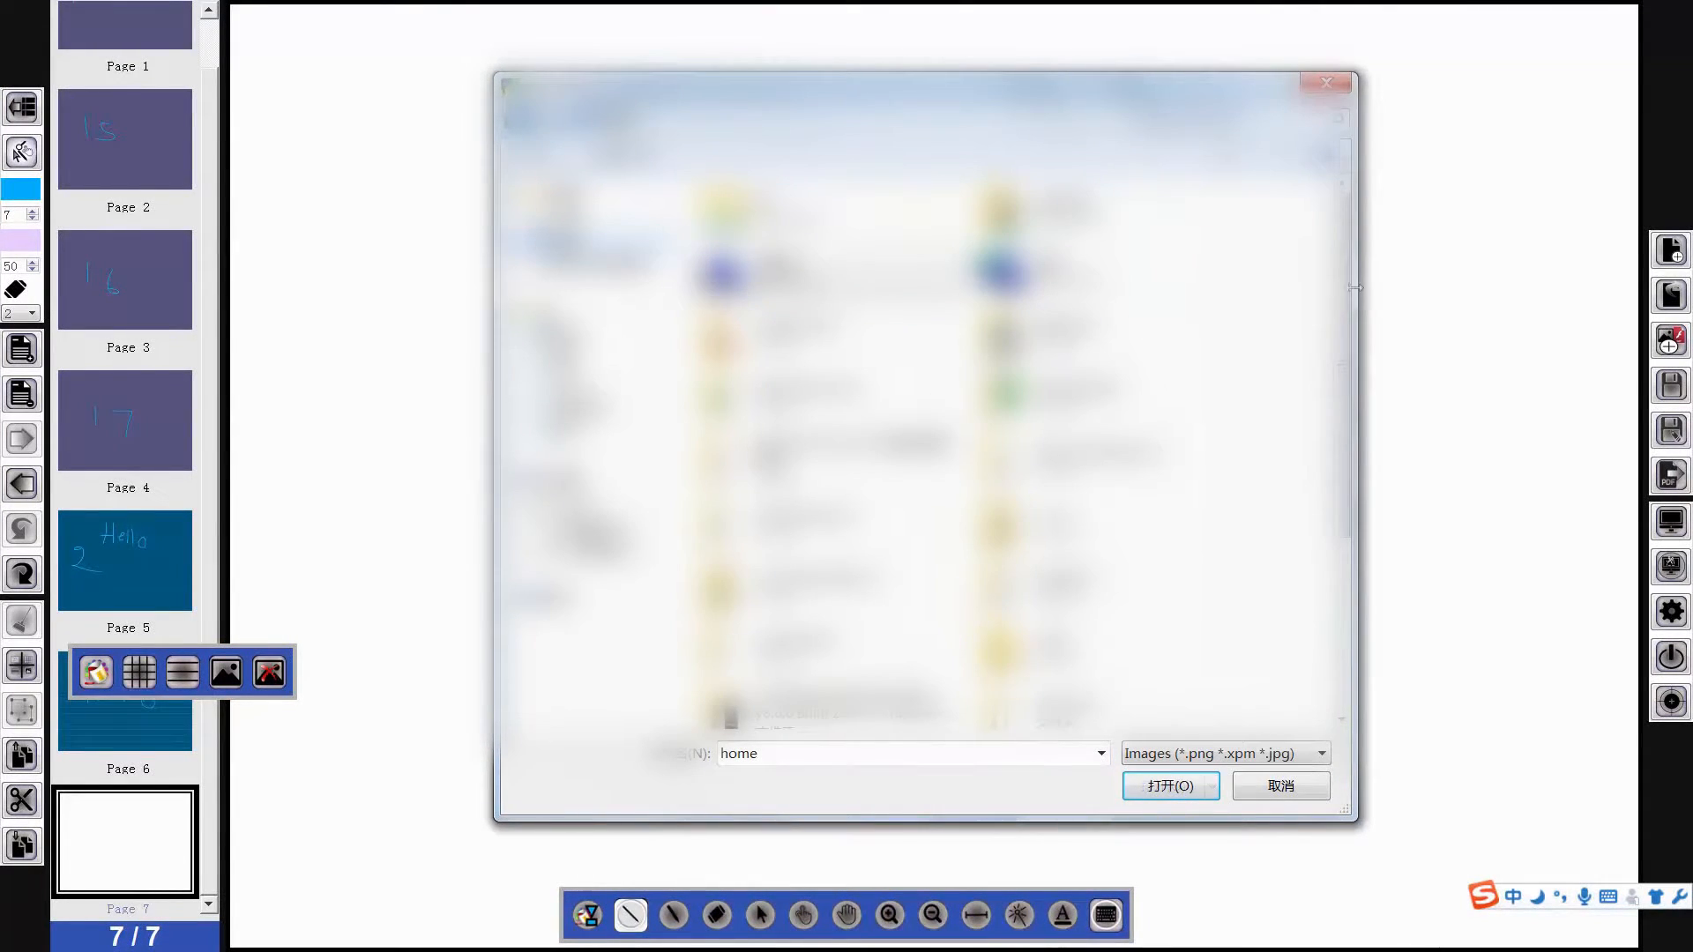
drag(1344, 287, 1345, 458)
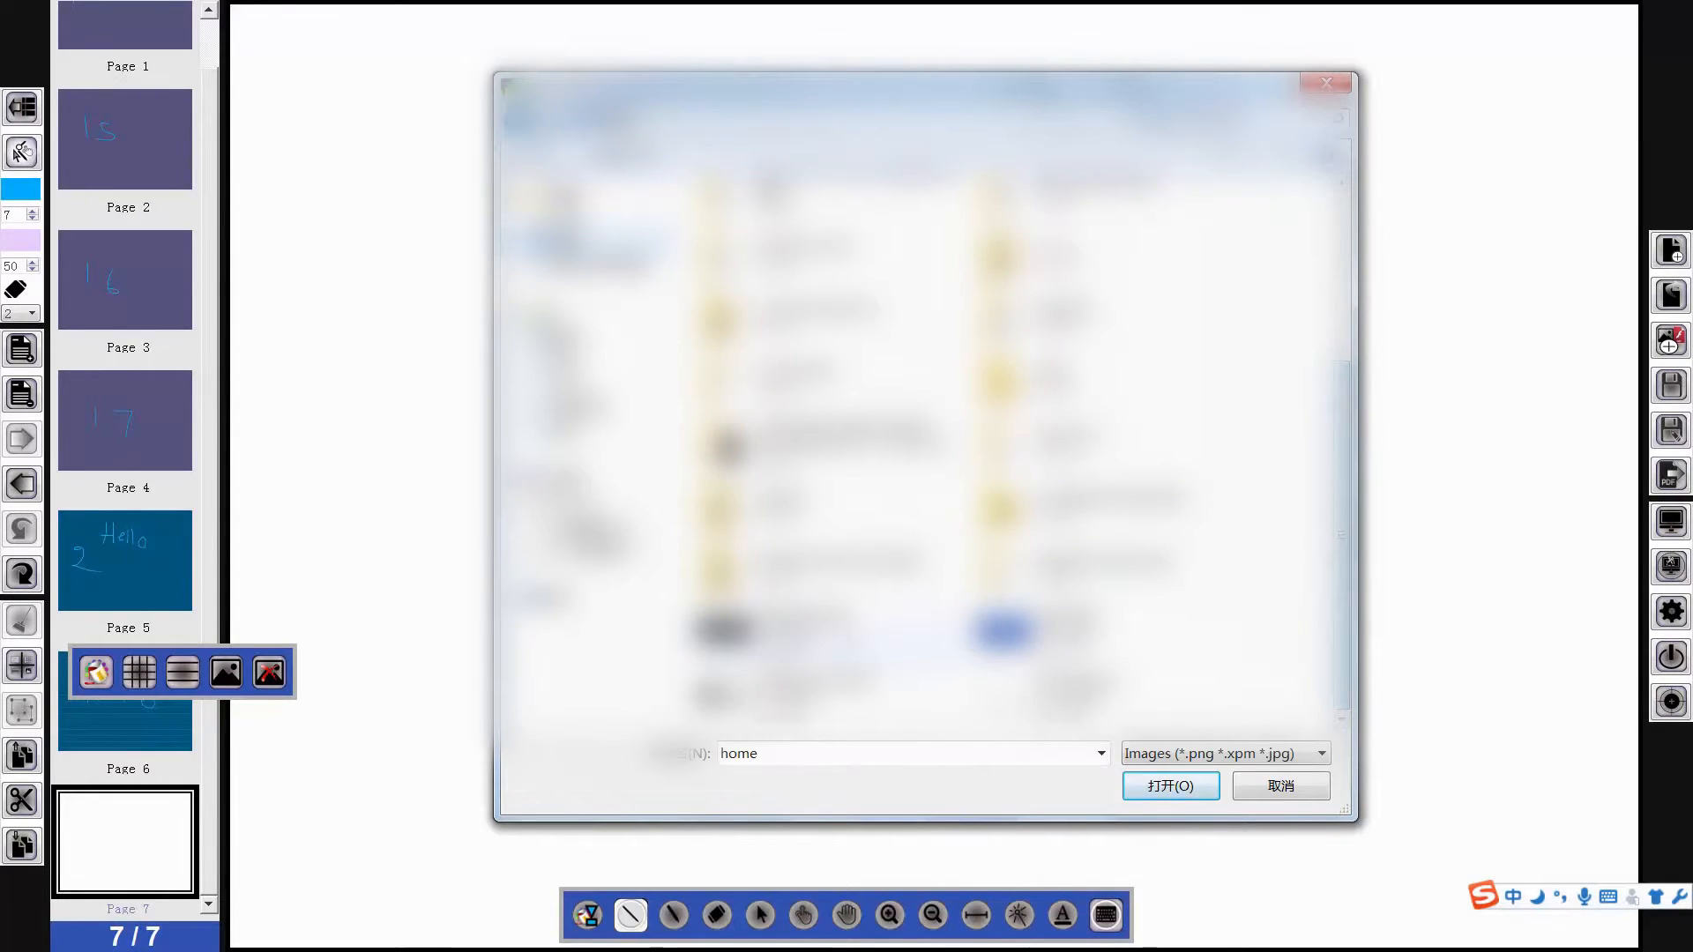
click(842, 631)
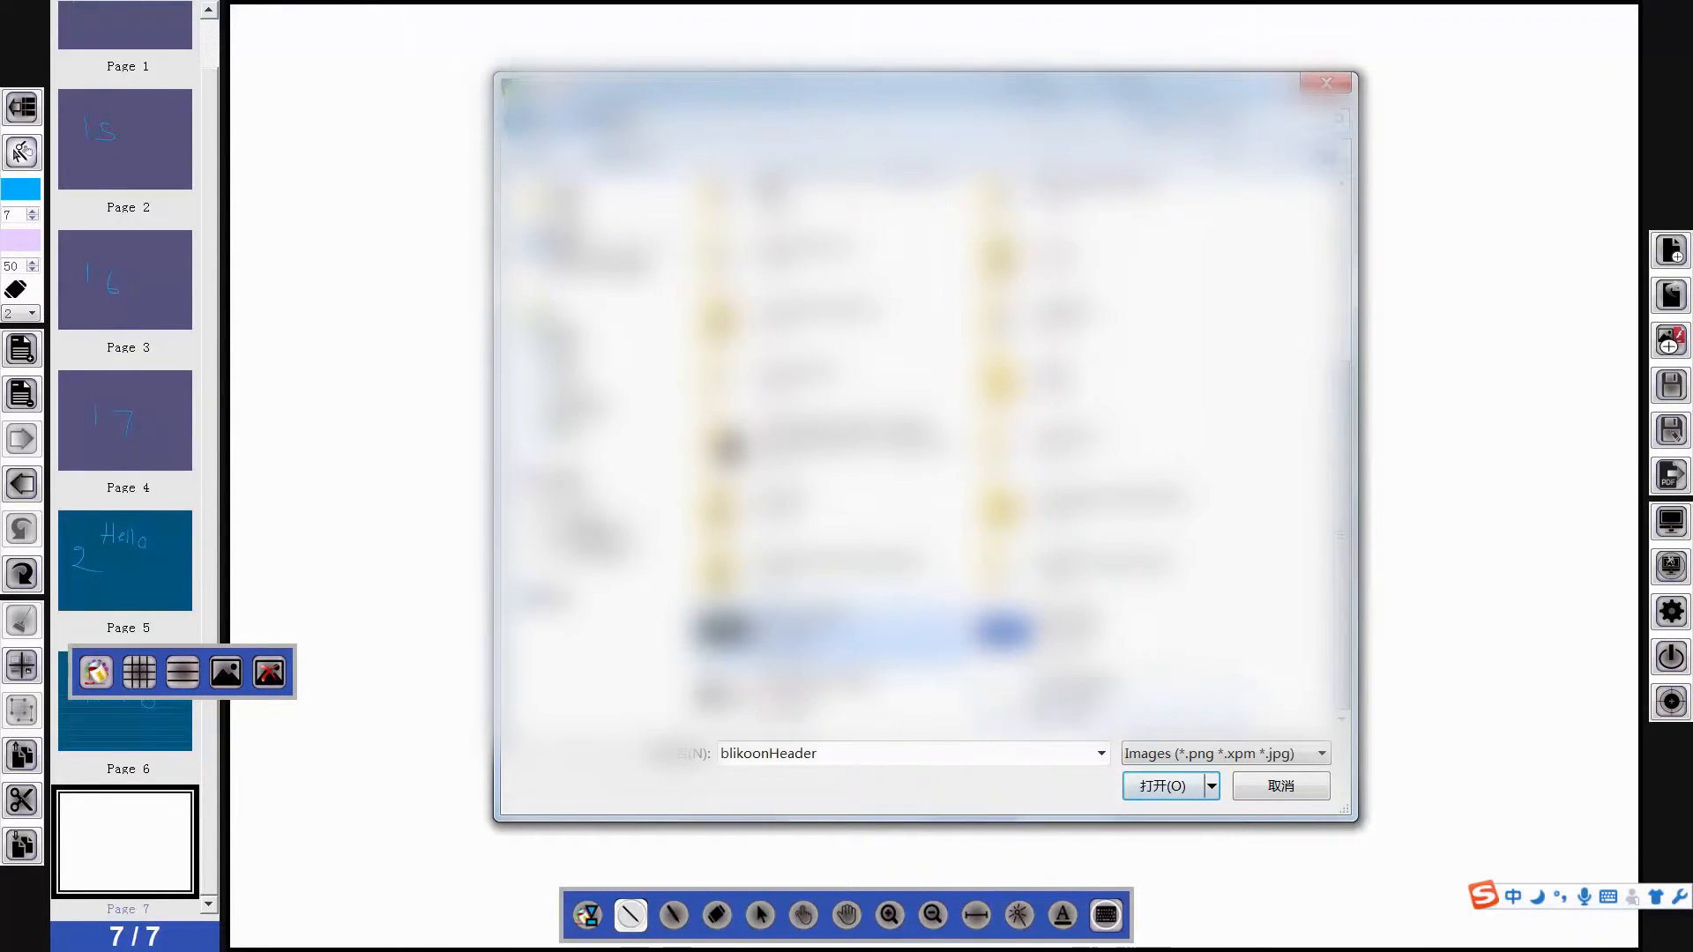
click(1162, 785)
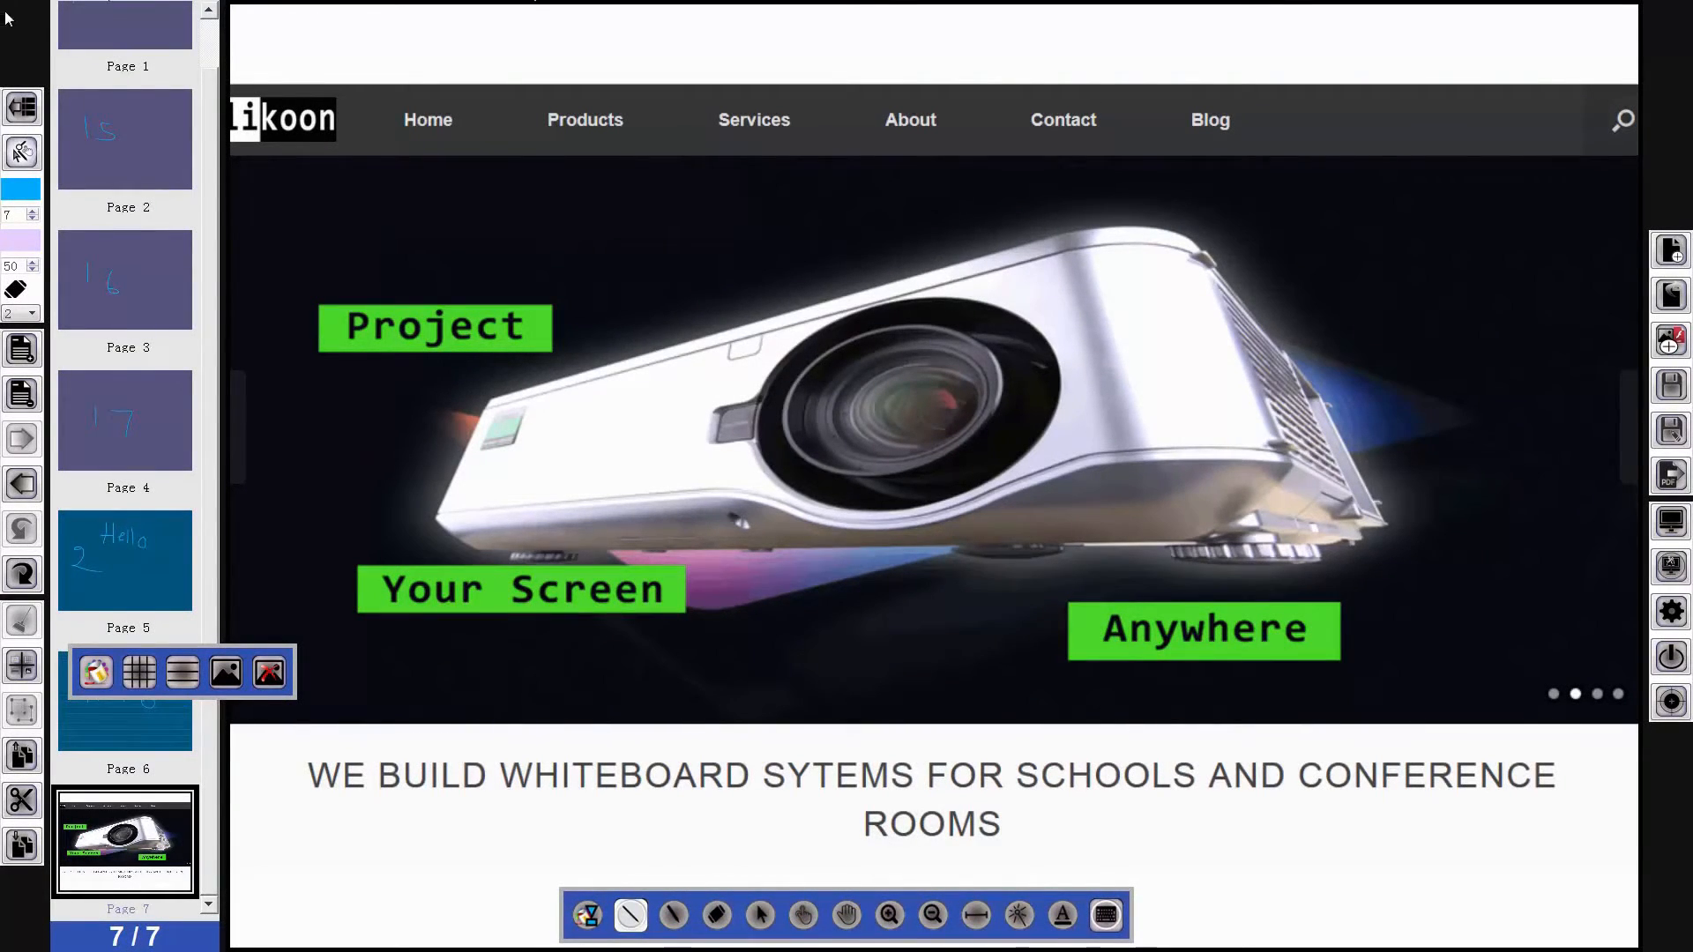
Step: Hide the page thumbnails and draw two freehand pen strokes over the projector in the background image
click(22, 107)
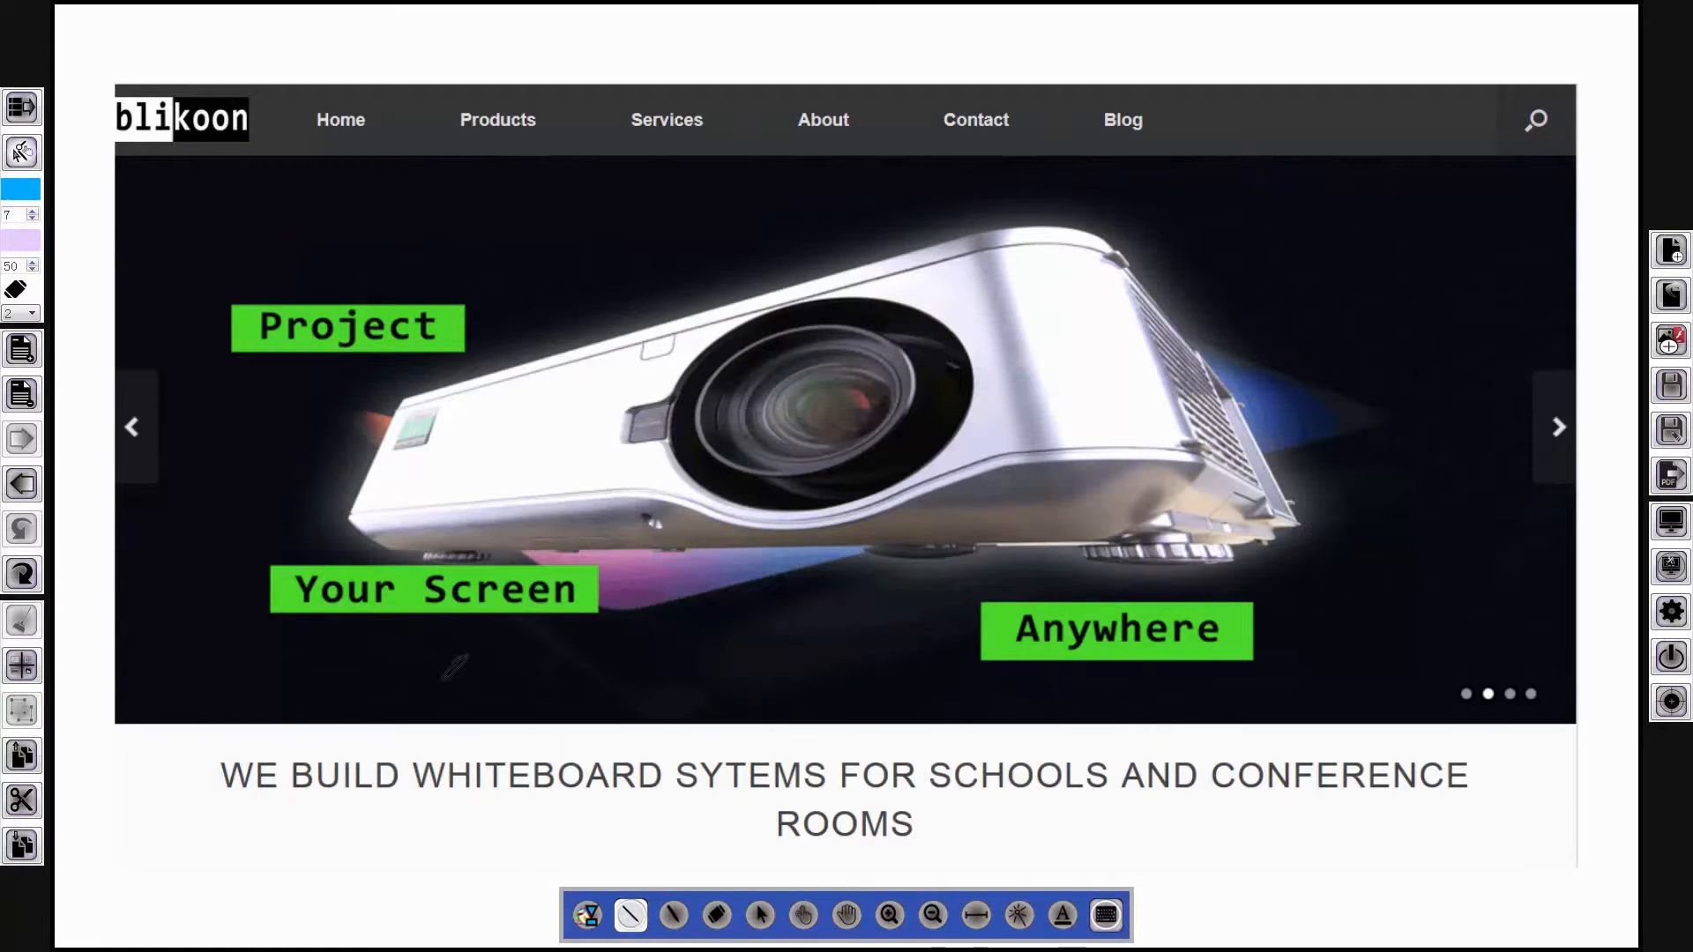
drag(569, 325, 434, 522)
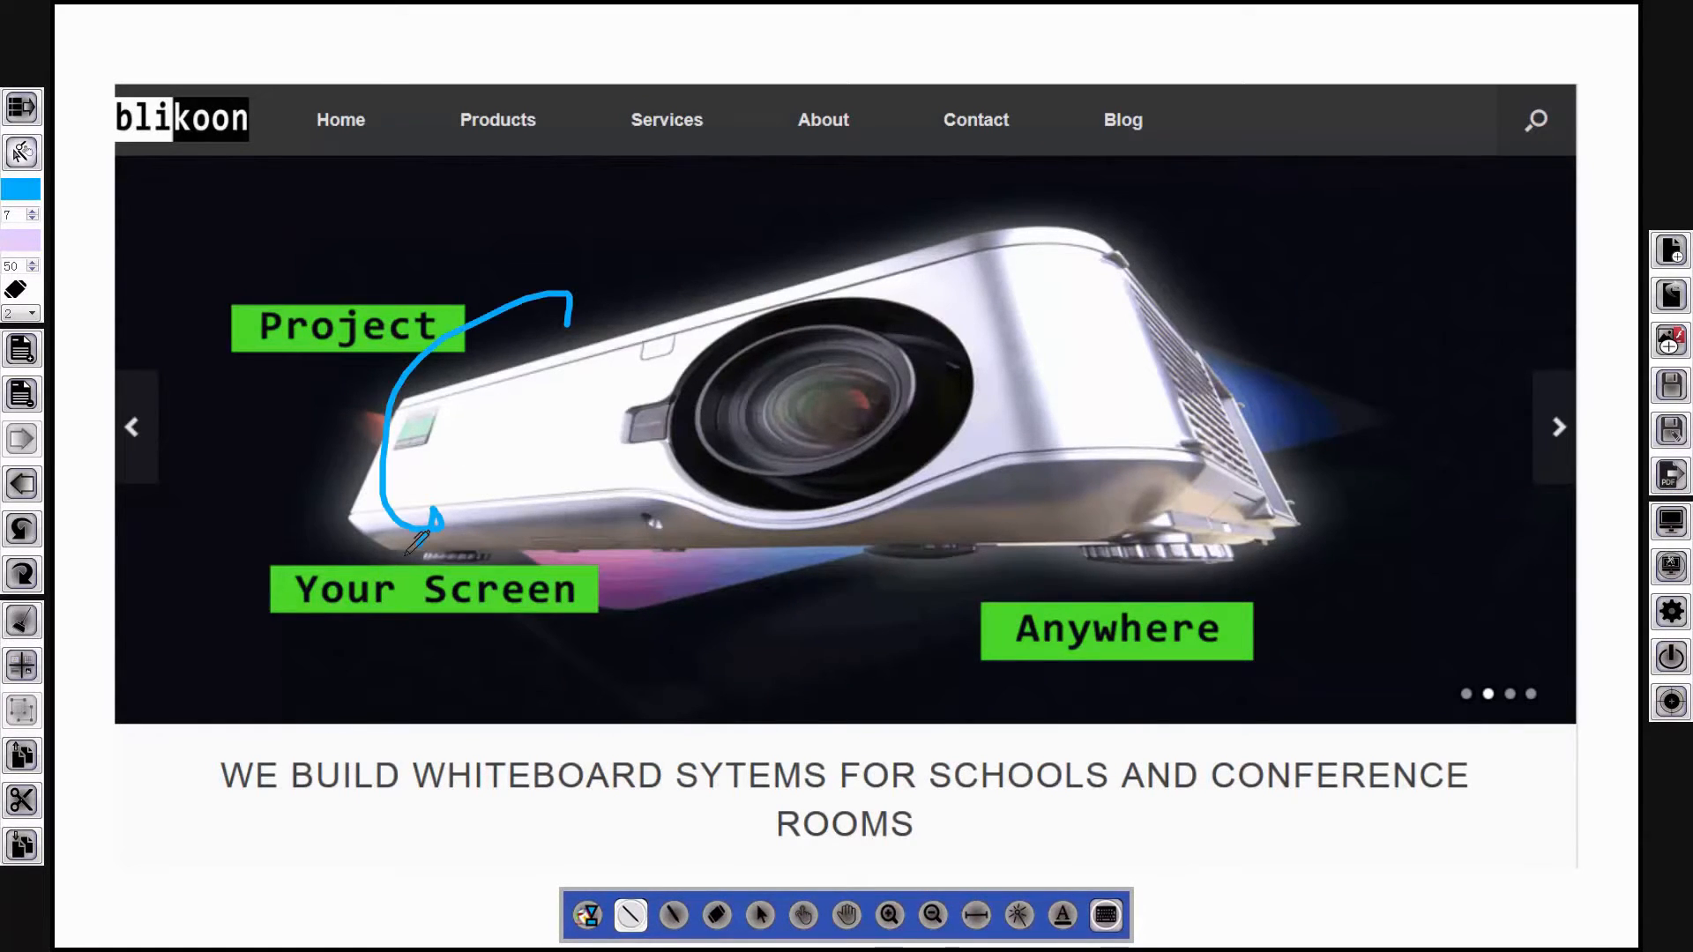
mouse_move(645, 383)
mouse_down()
mouse_move(568, 520)
mouse_move(970, 451)
mouse_move(1282, 561)
mouse_up()
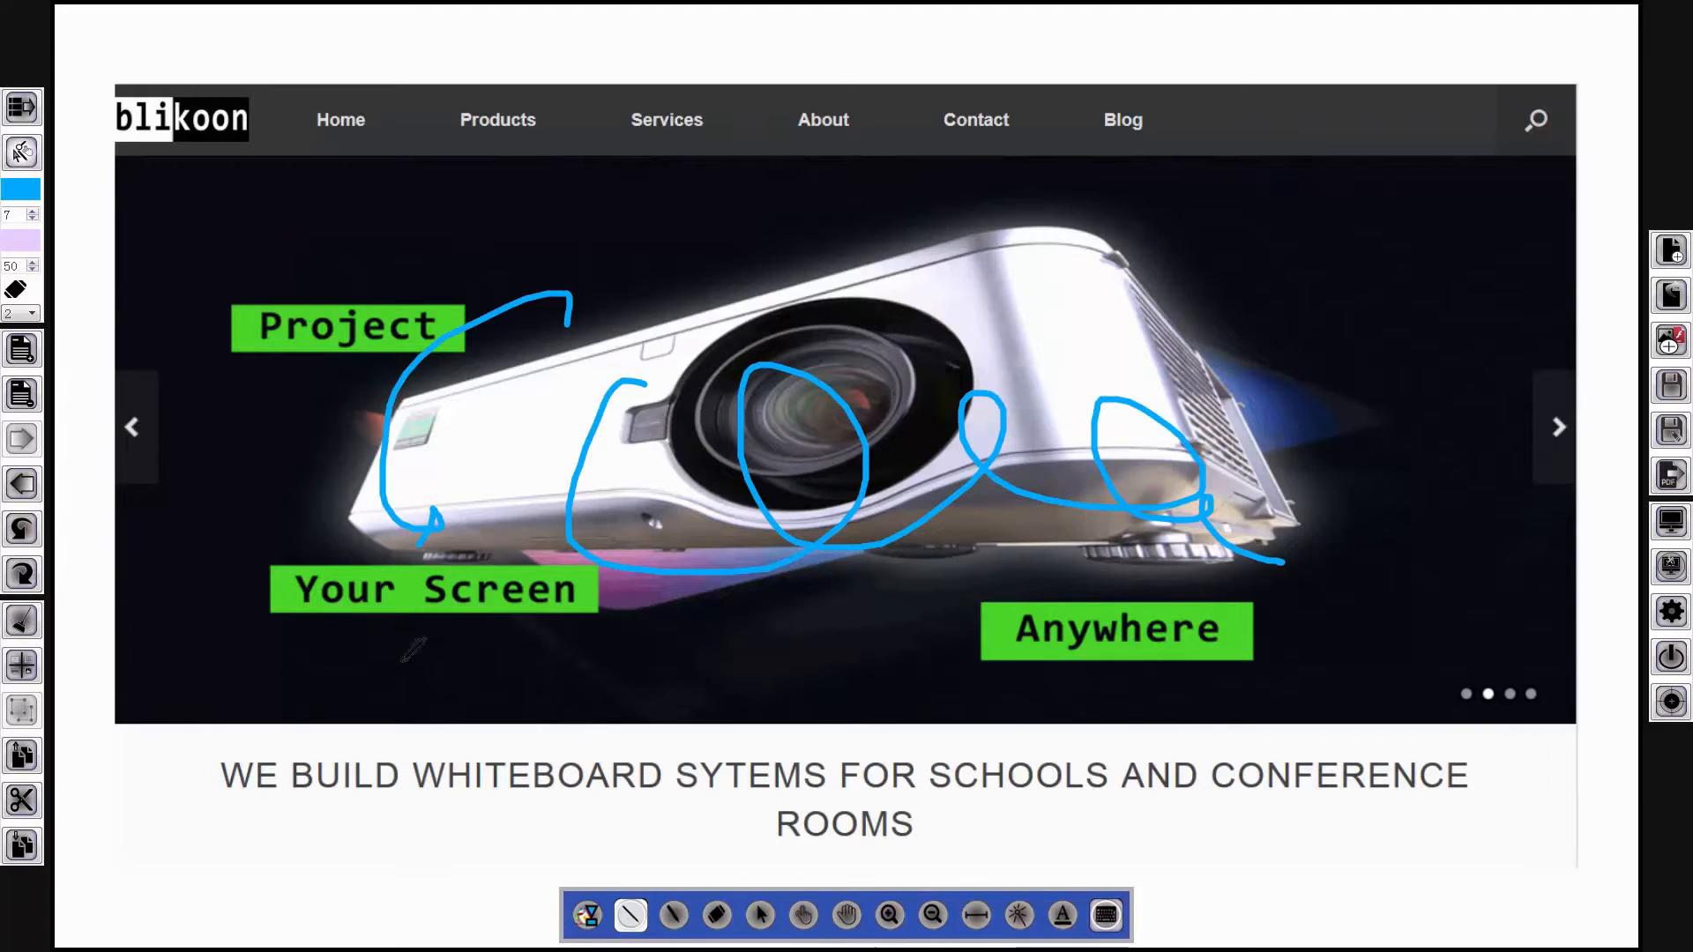
Step: Remove the background image from the page and show the page thumbnails again
click(22, 665)
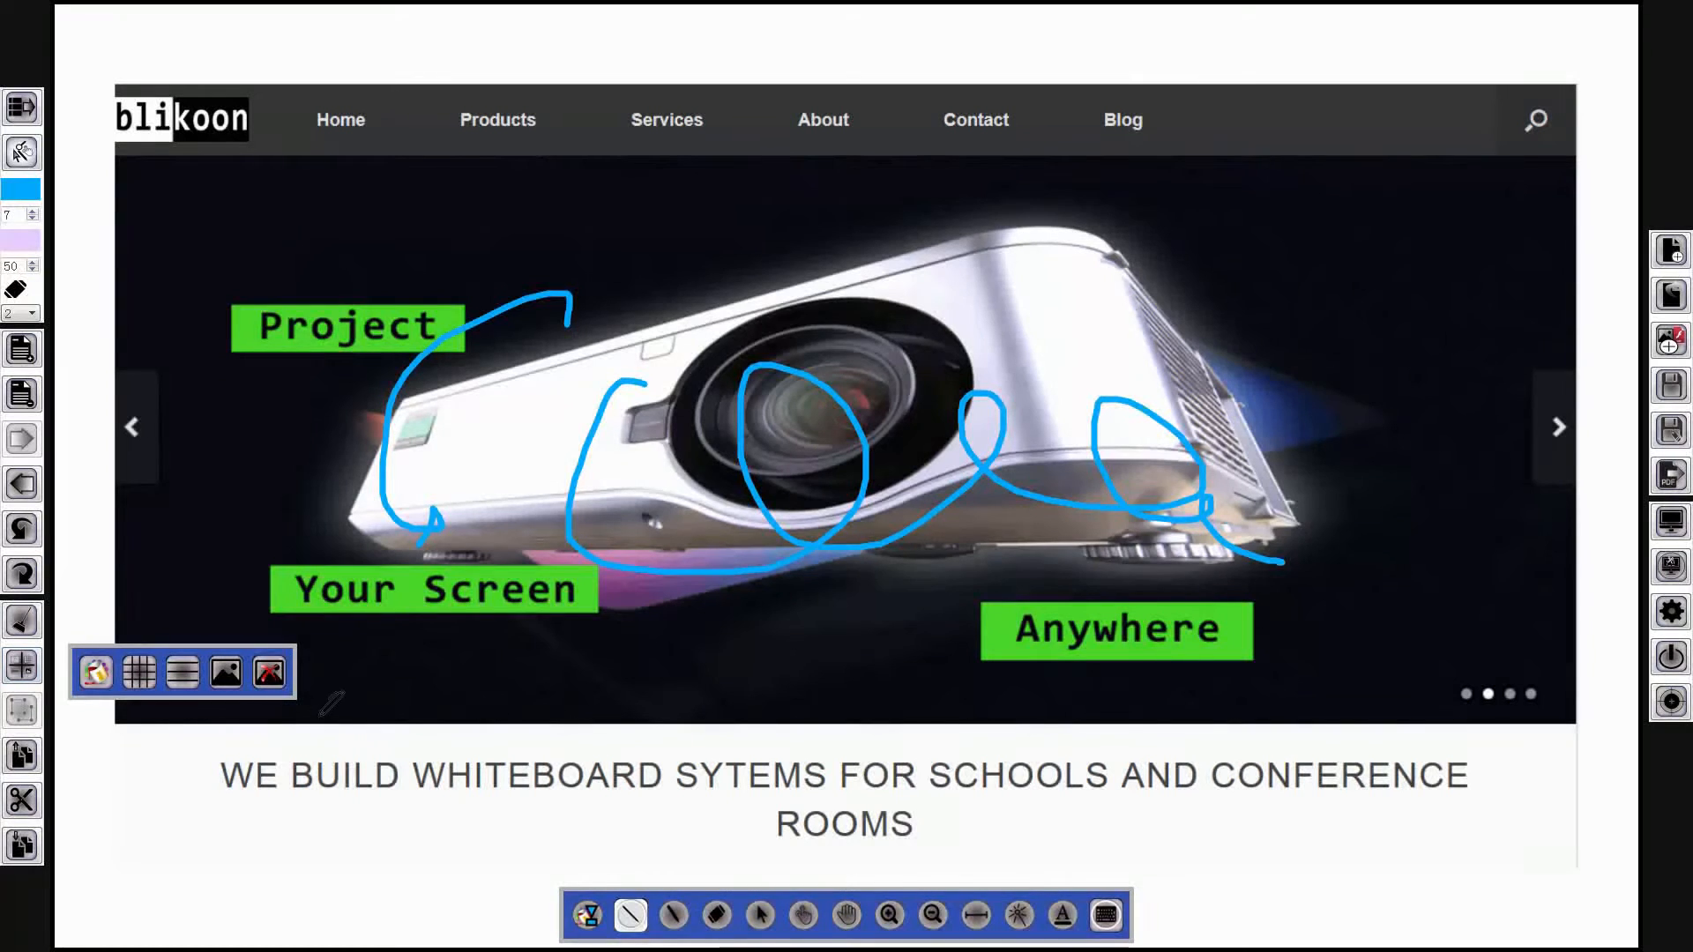
click(271, 675)
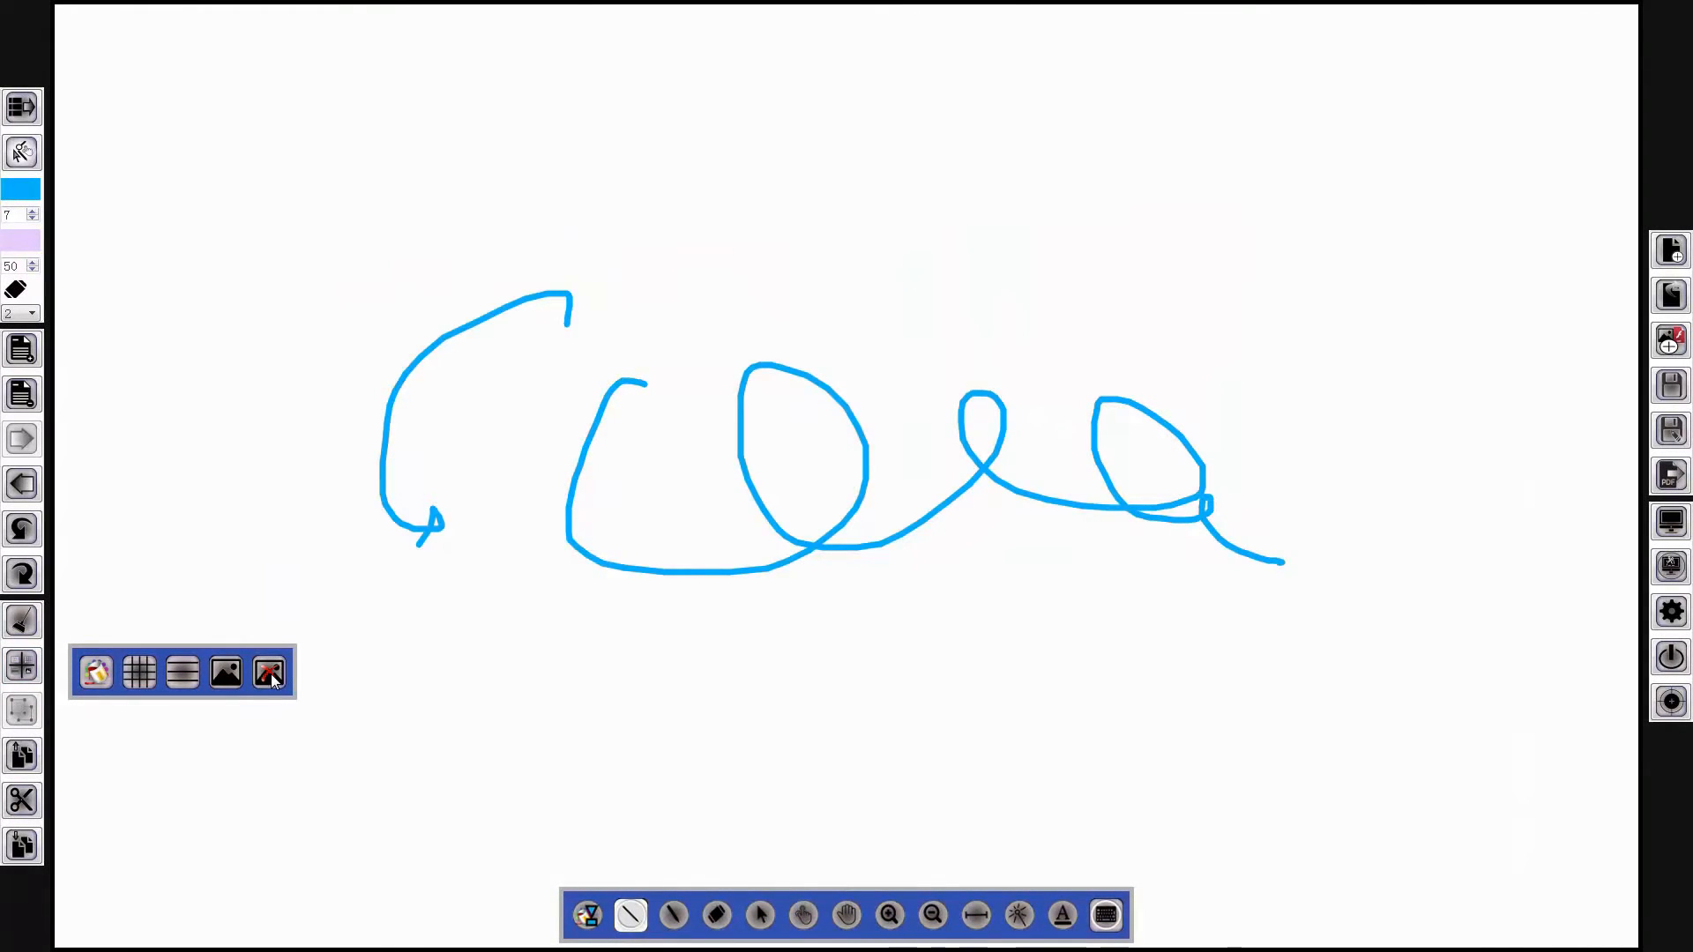
click(22, 107)
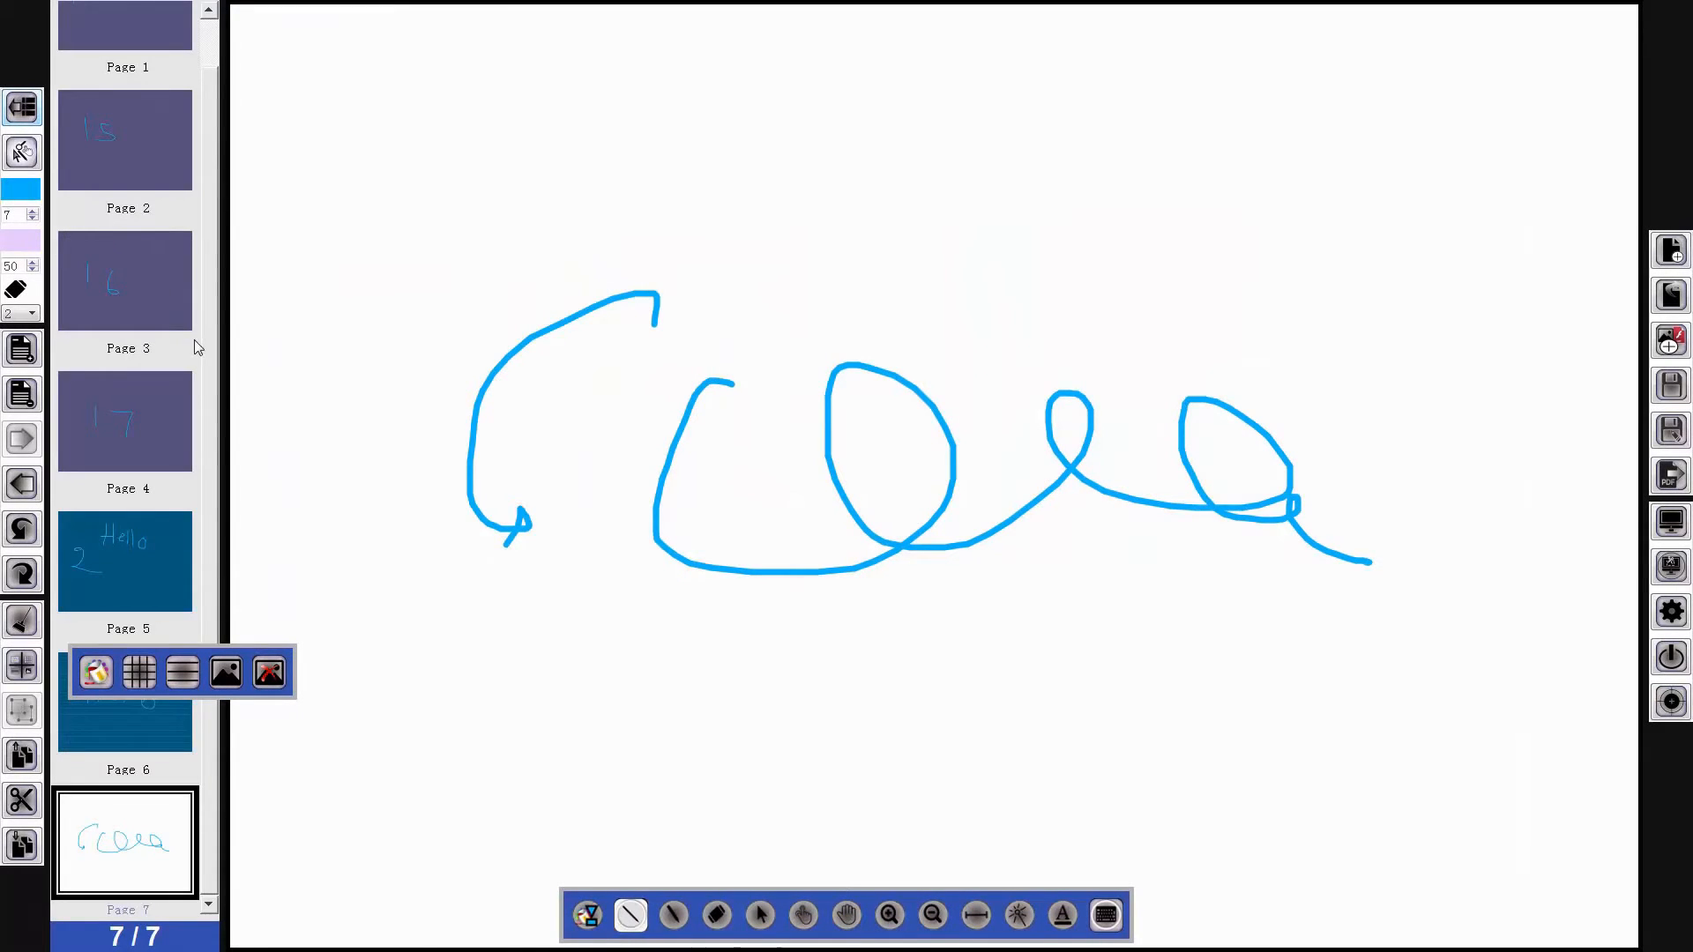
Step: Add a new blank page after page 7 and bring its thumbnail into view
mouse_move(121, 798)
click(22, 350)
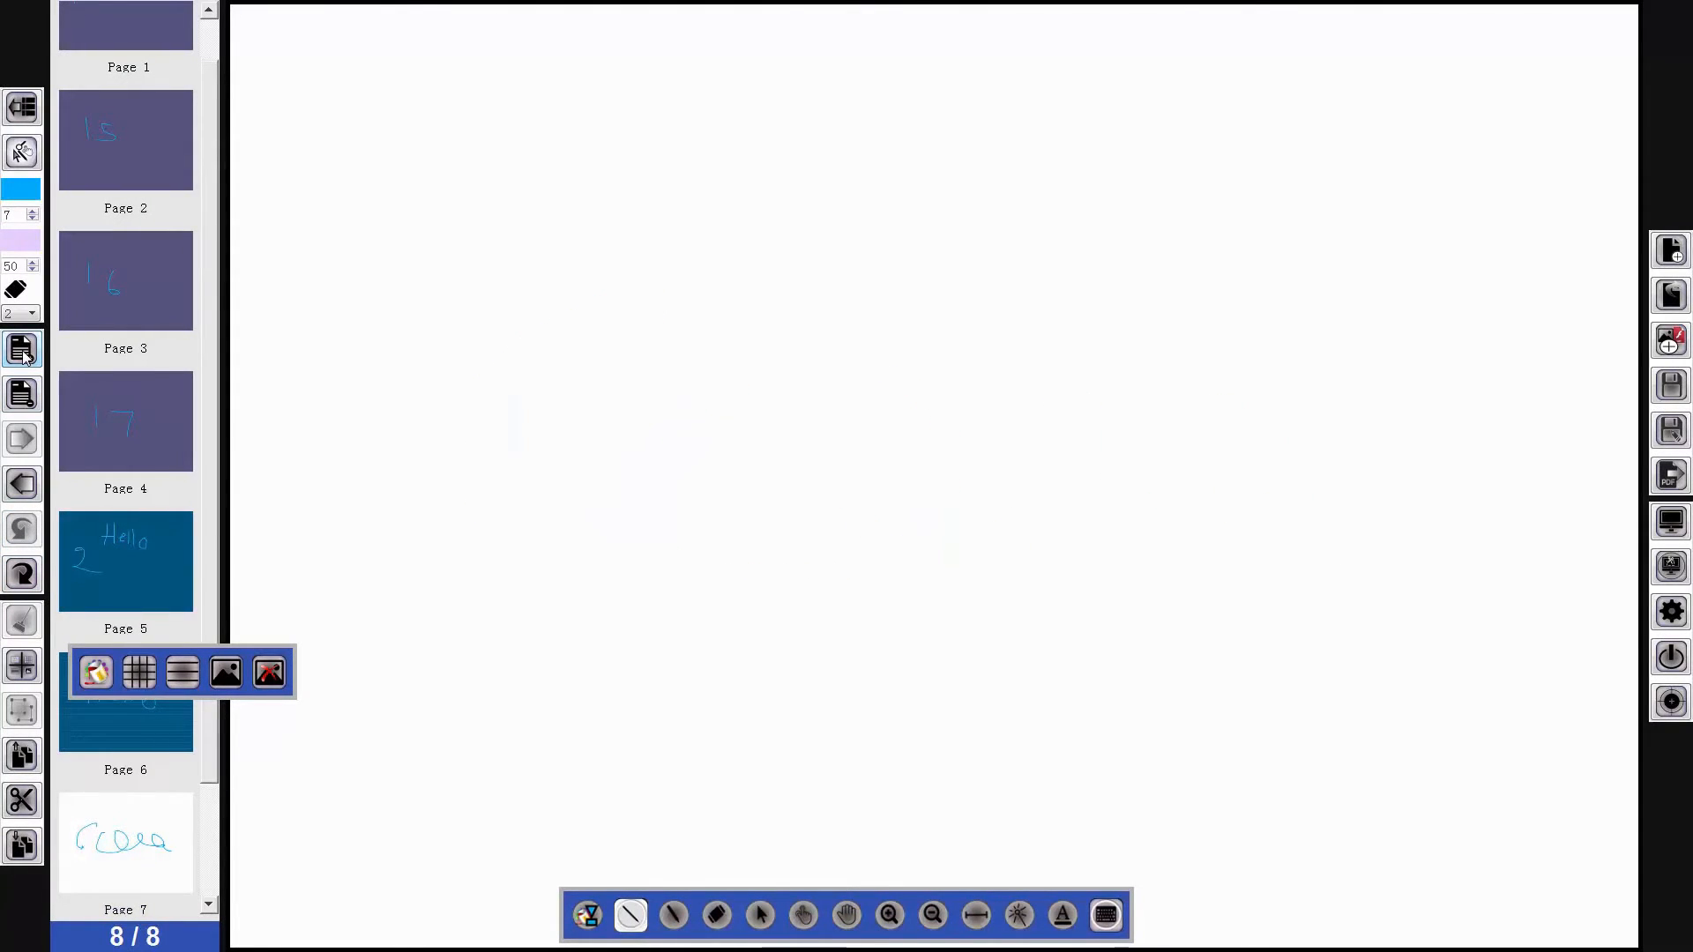
drag(206, 435, 215, 574)
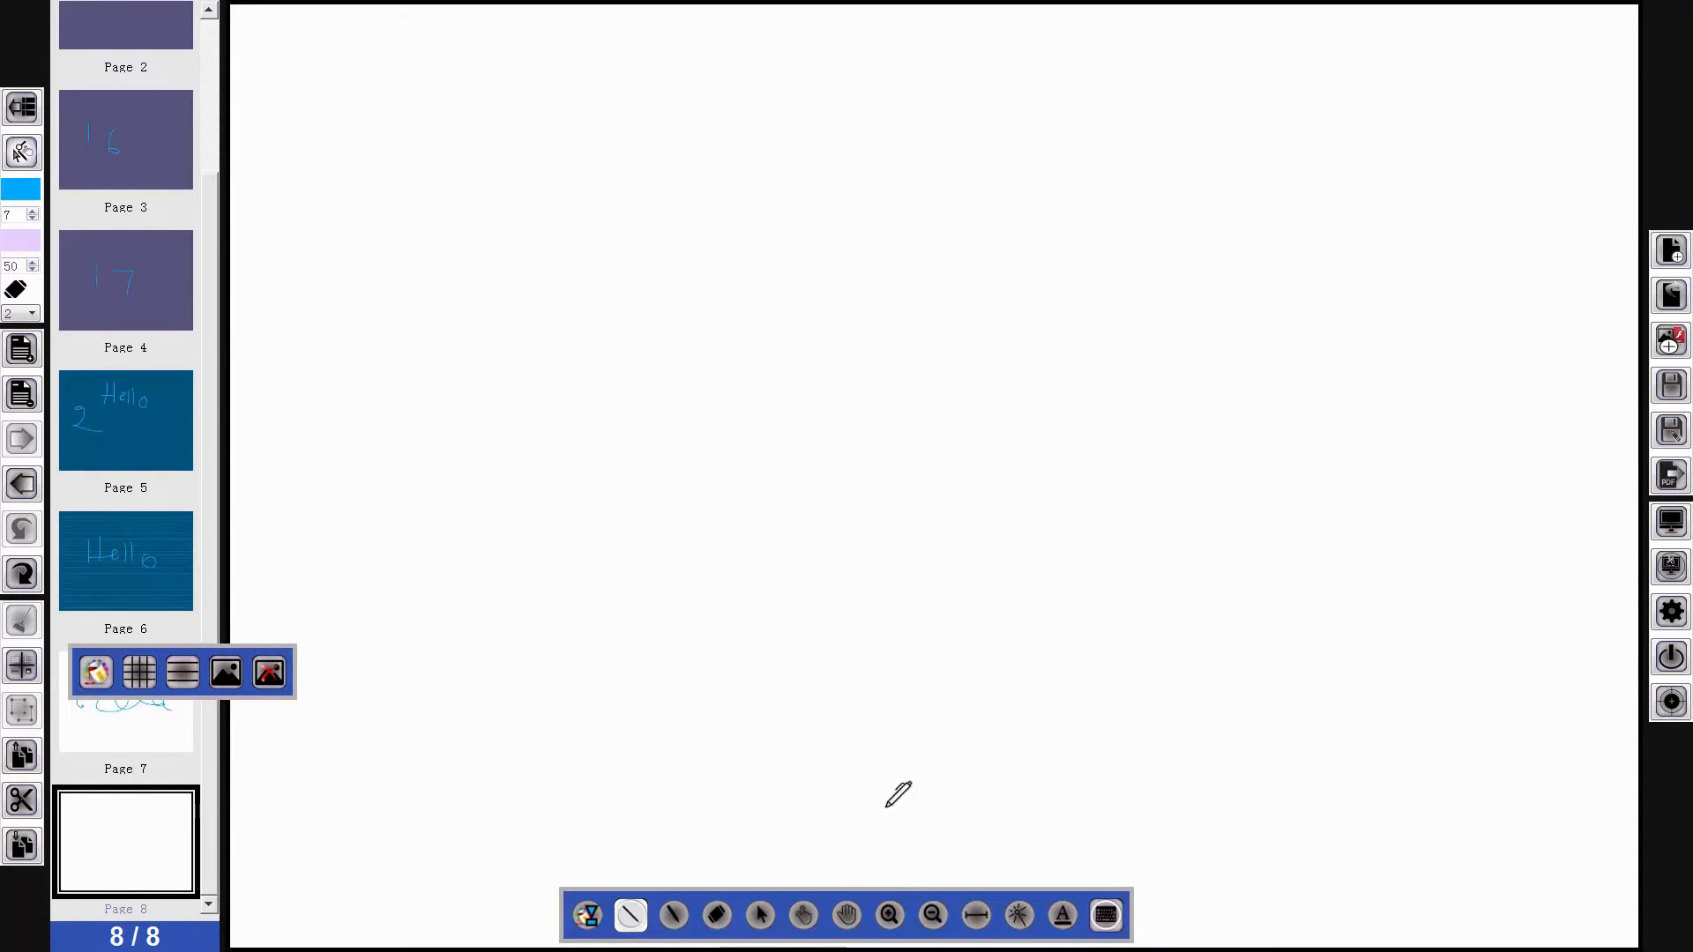
Step: Set the whiteboard's default background color to dark olive (#555500) in the system settings and close the settings
click(760, 915)
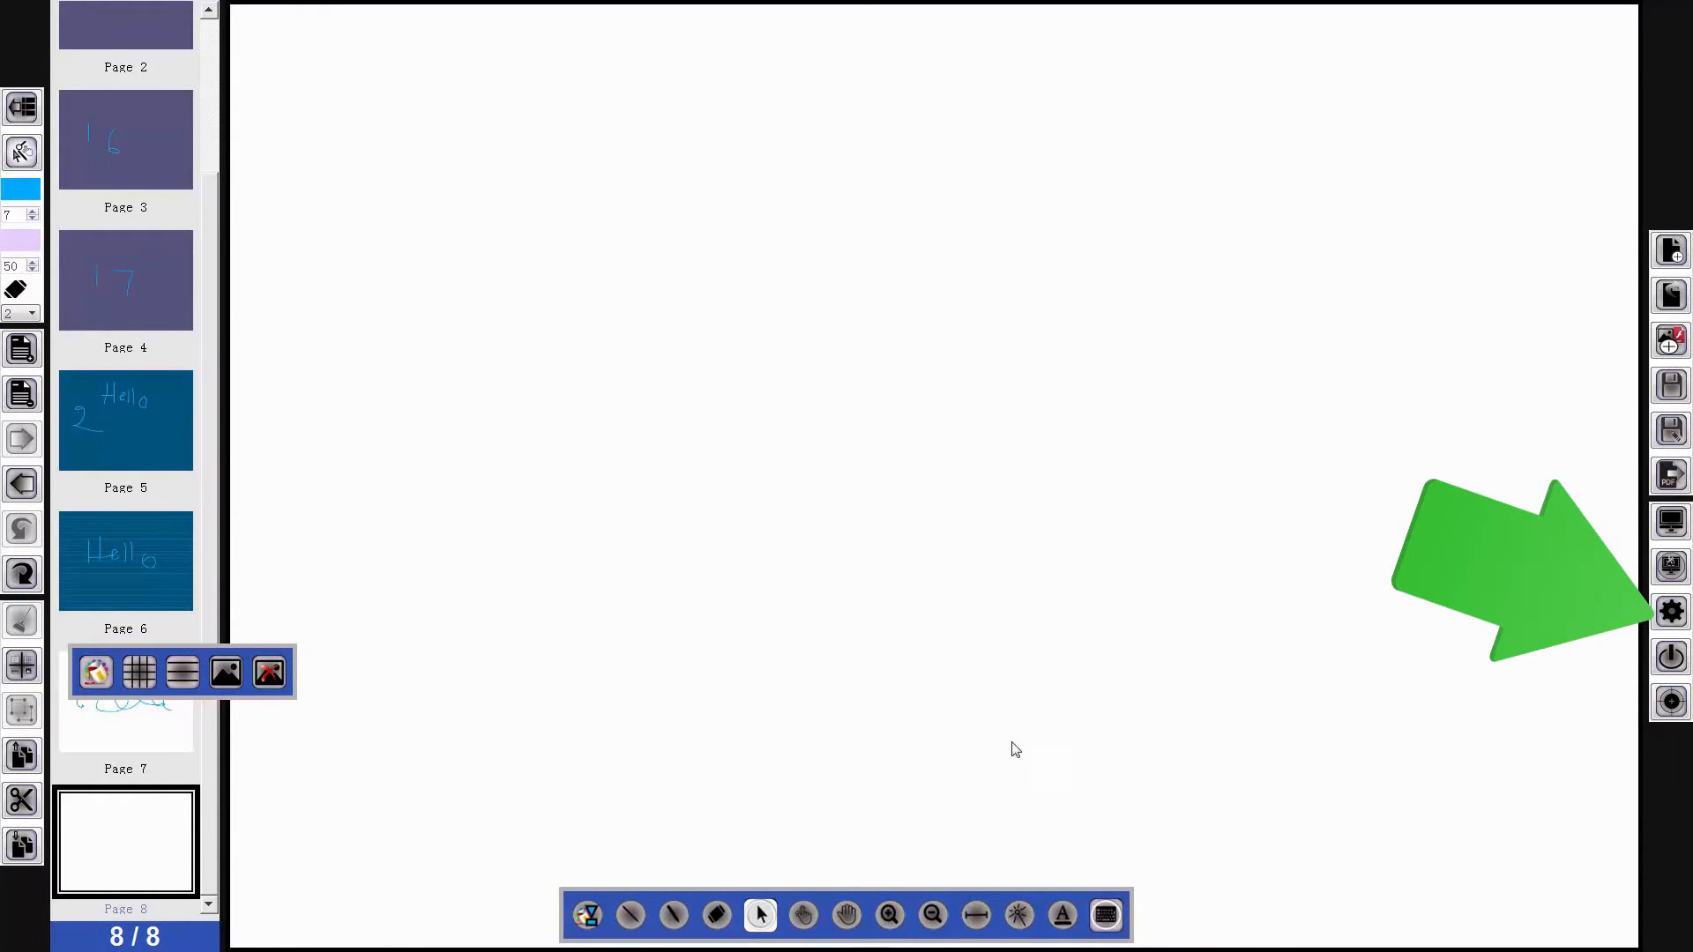
click(1669, 615)
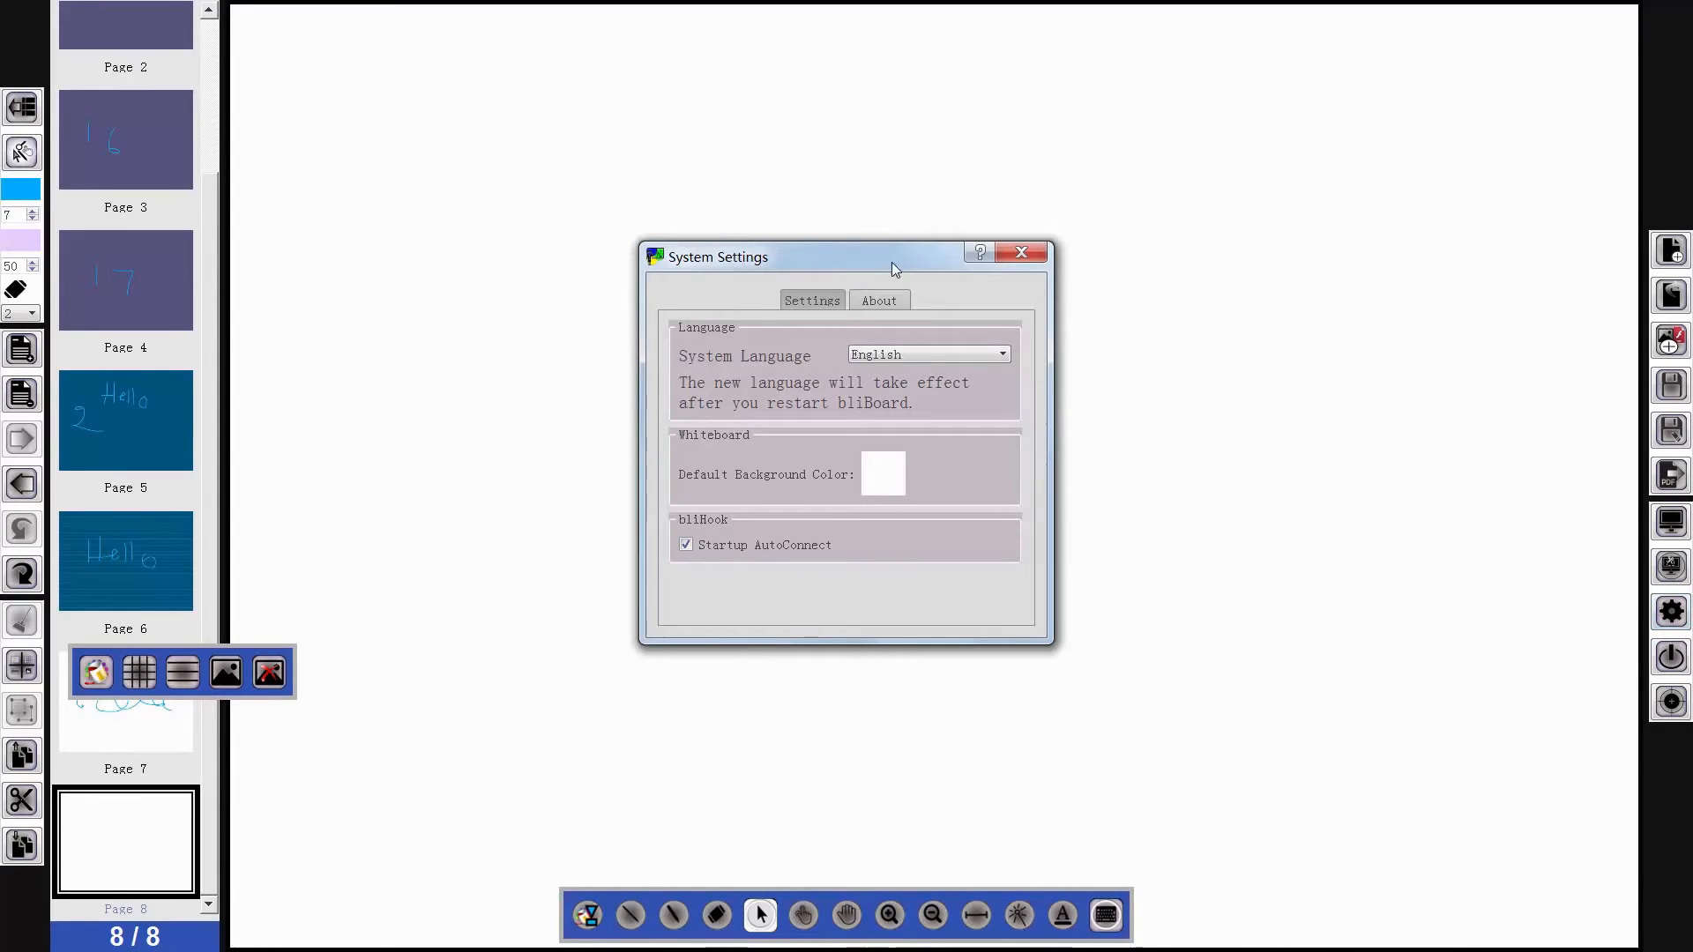
drag(892, 262, 968, 273)
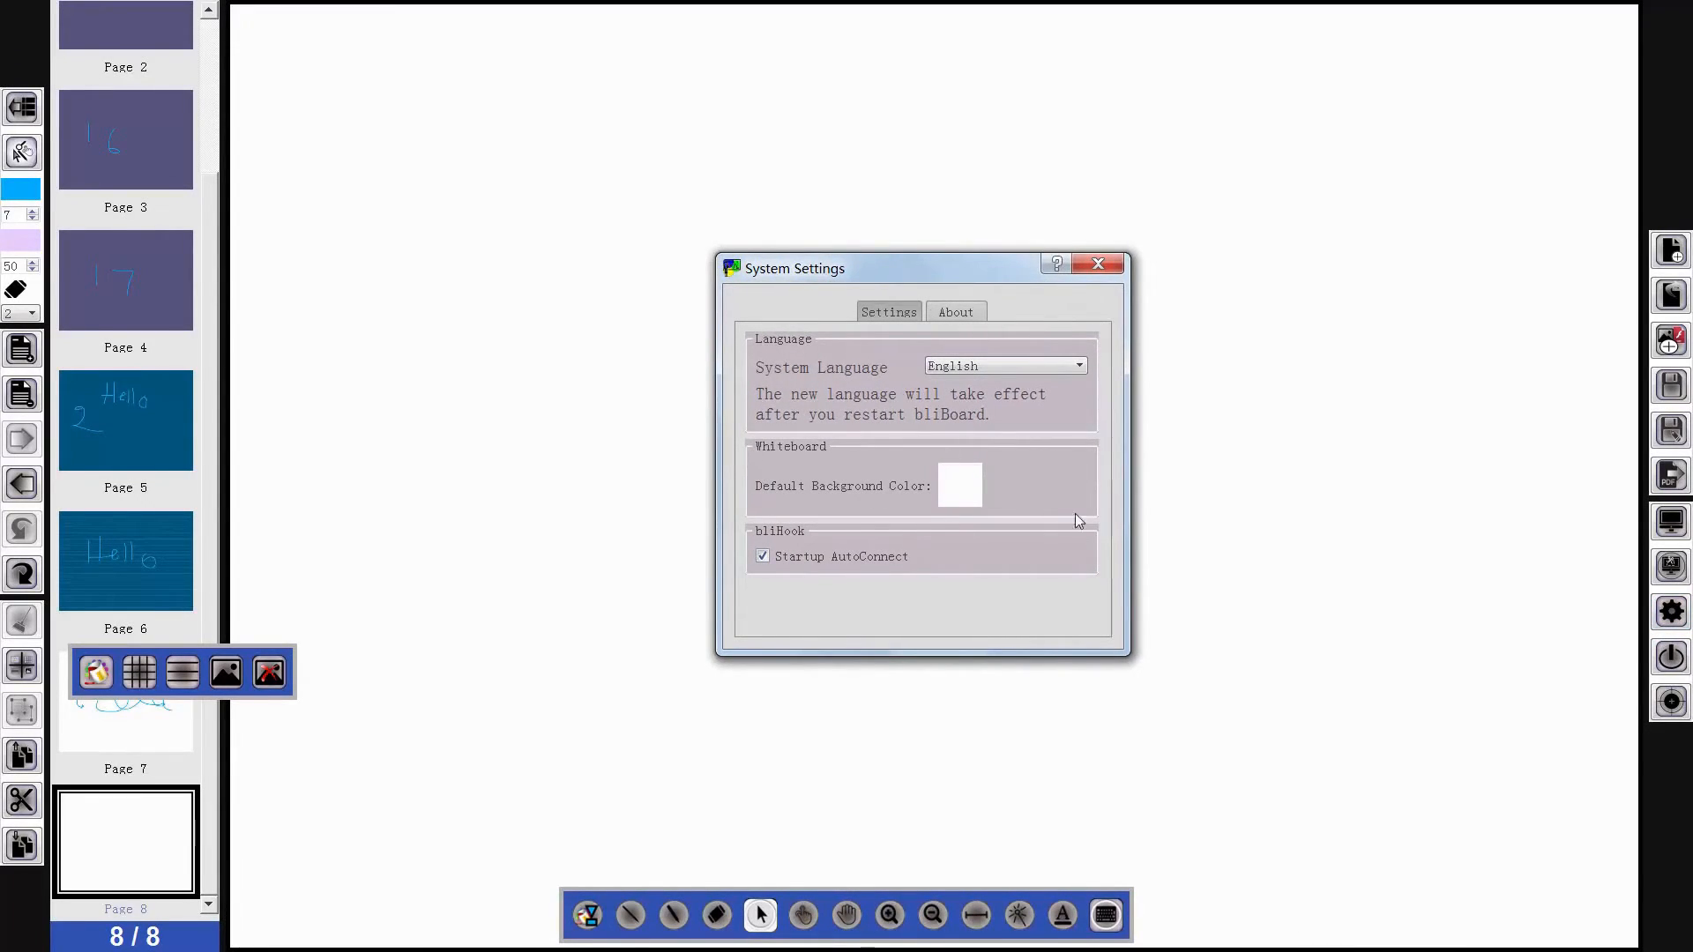
click(960, 485)
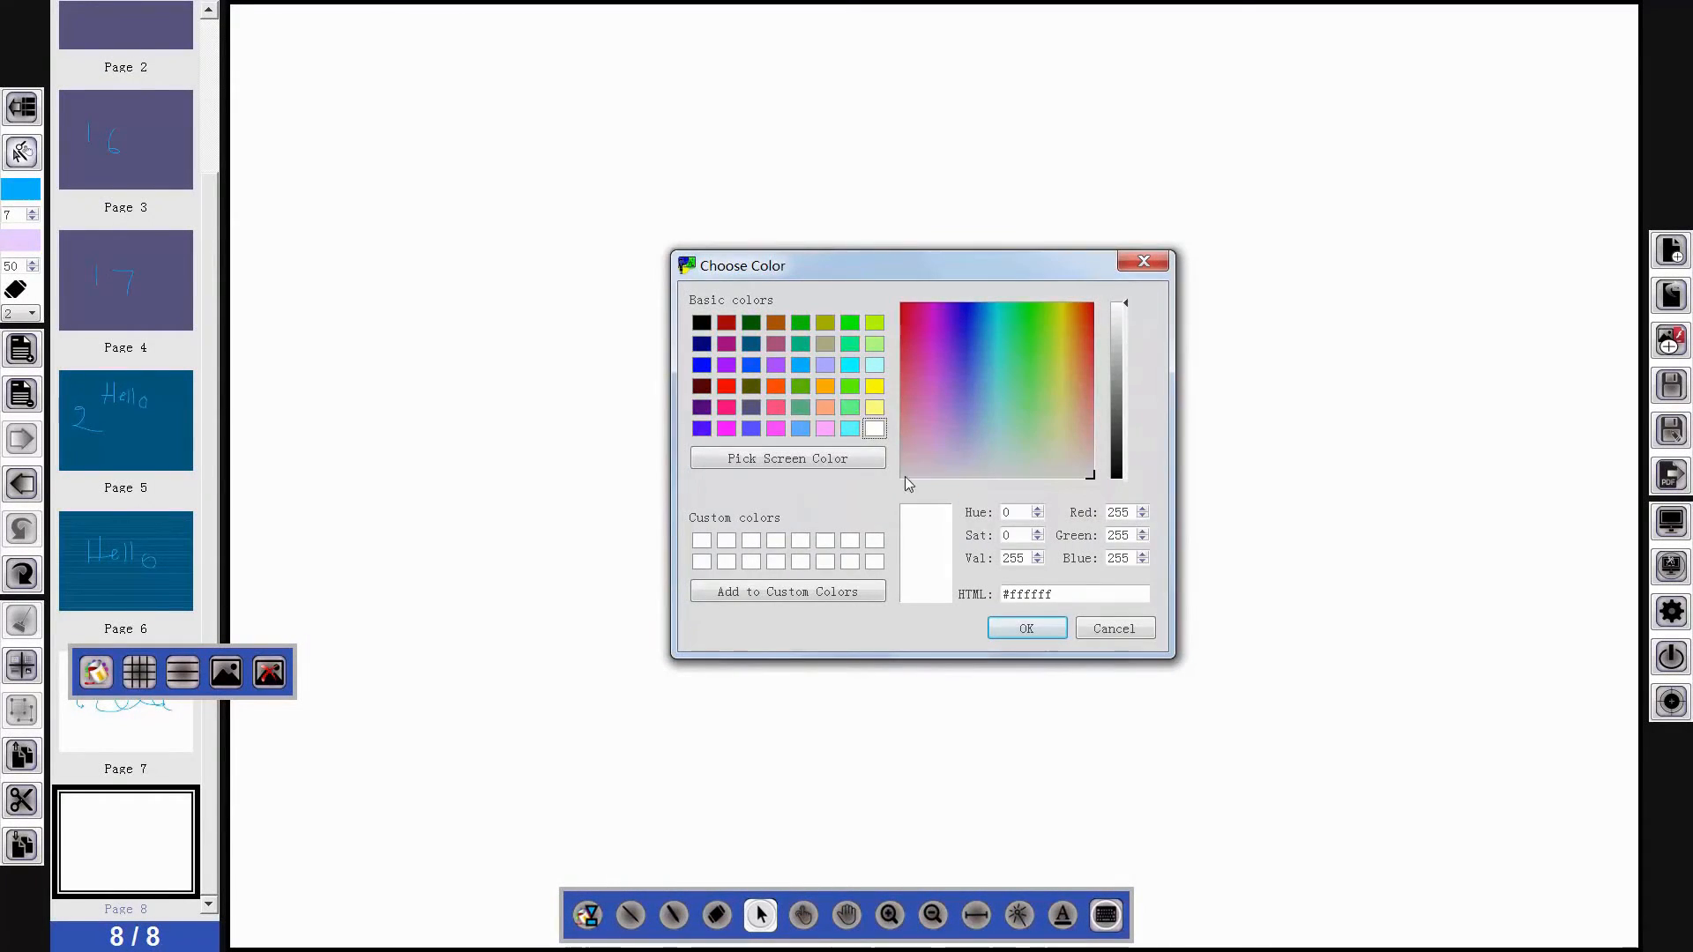
click(752, 386)
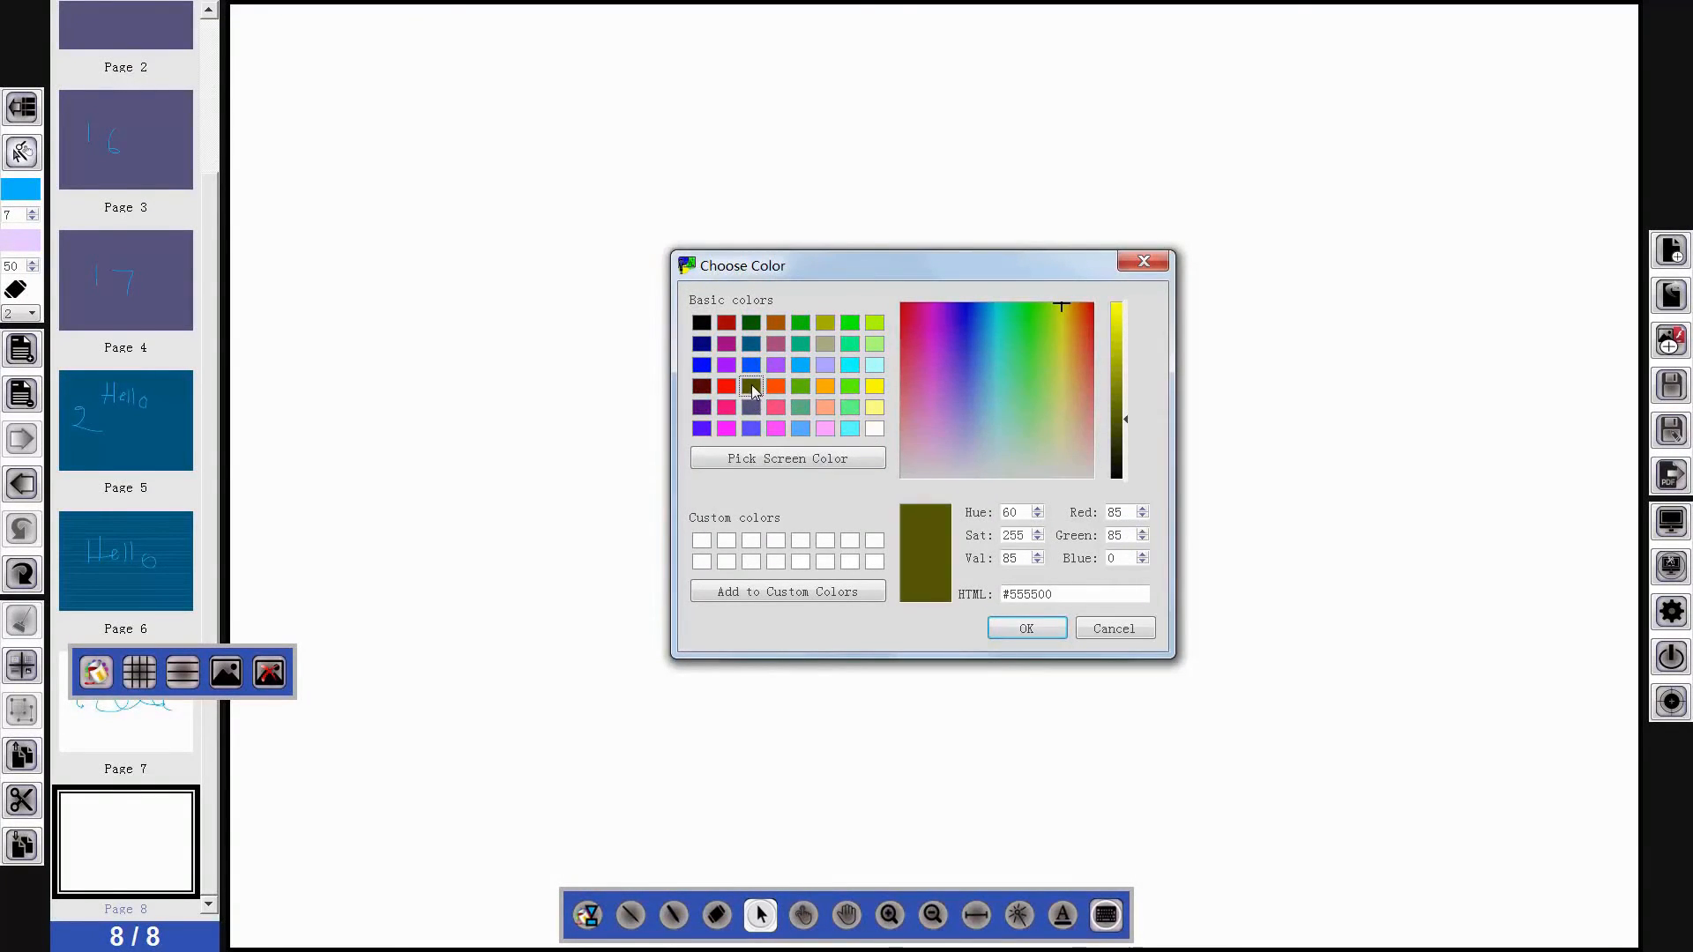
click(1027, 627)
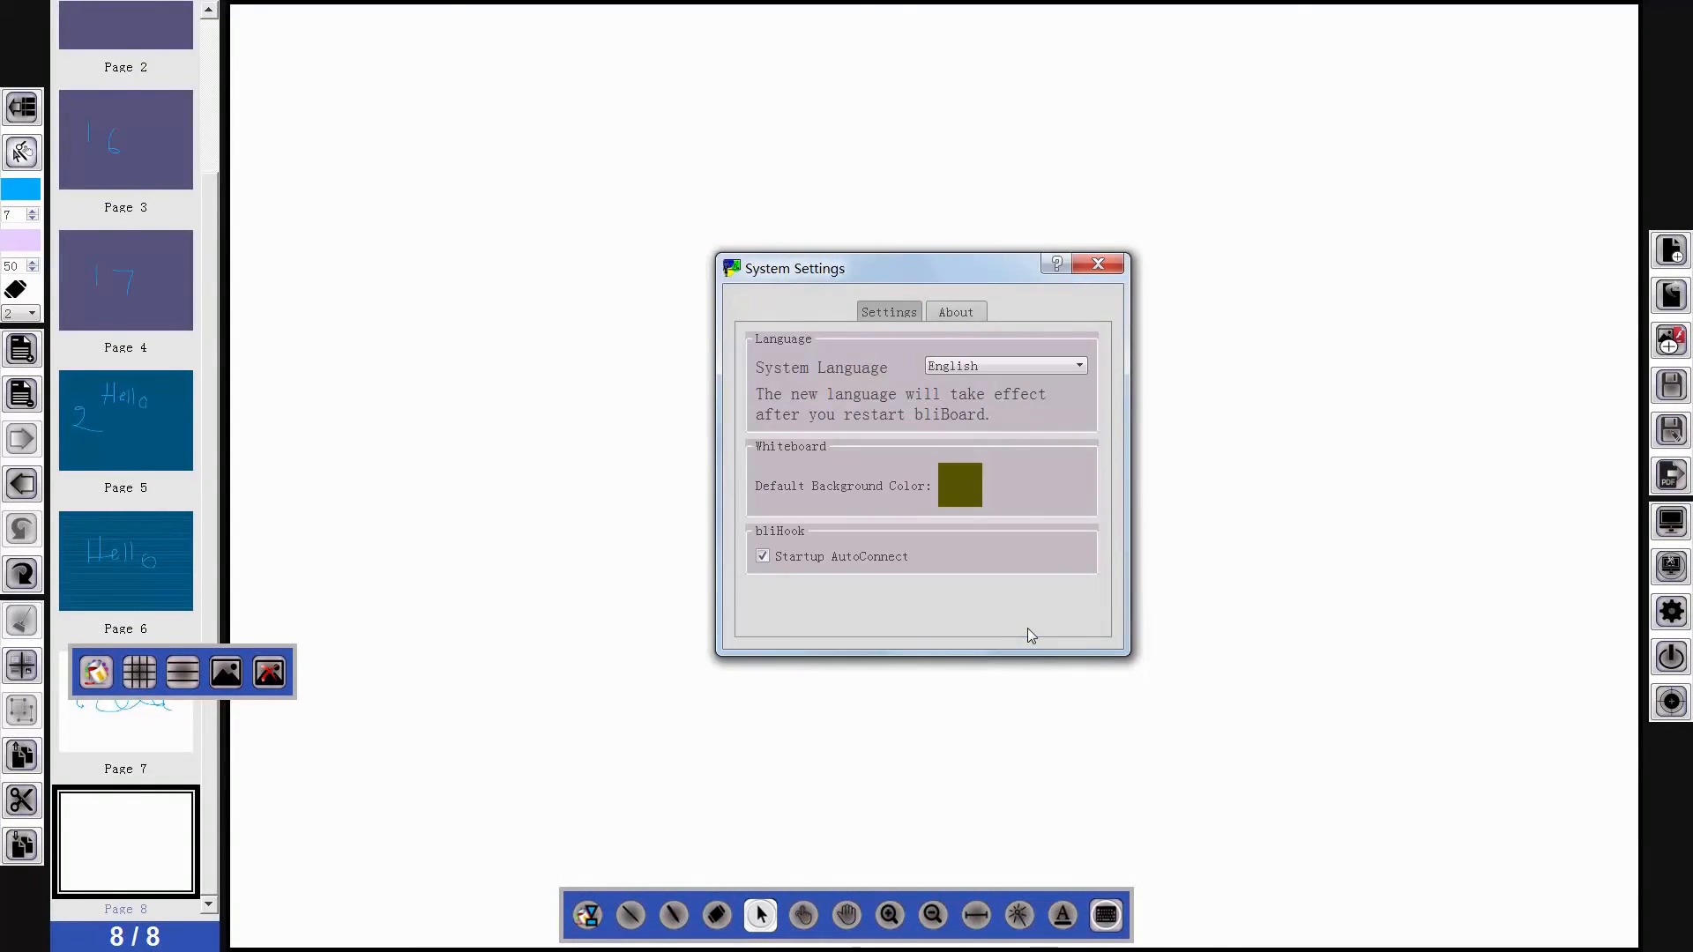
click(1098, 264)
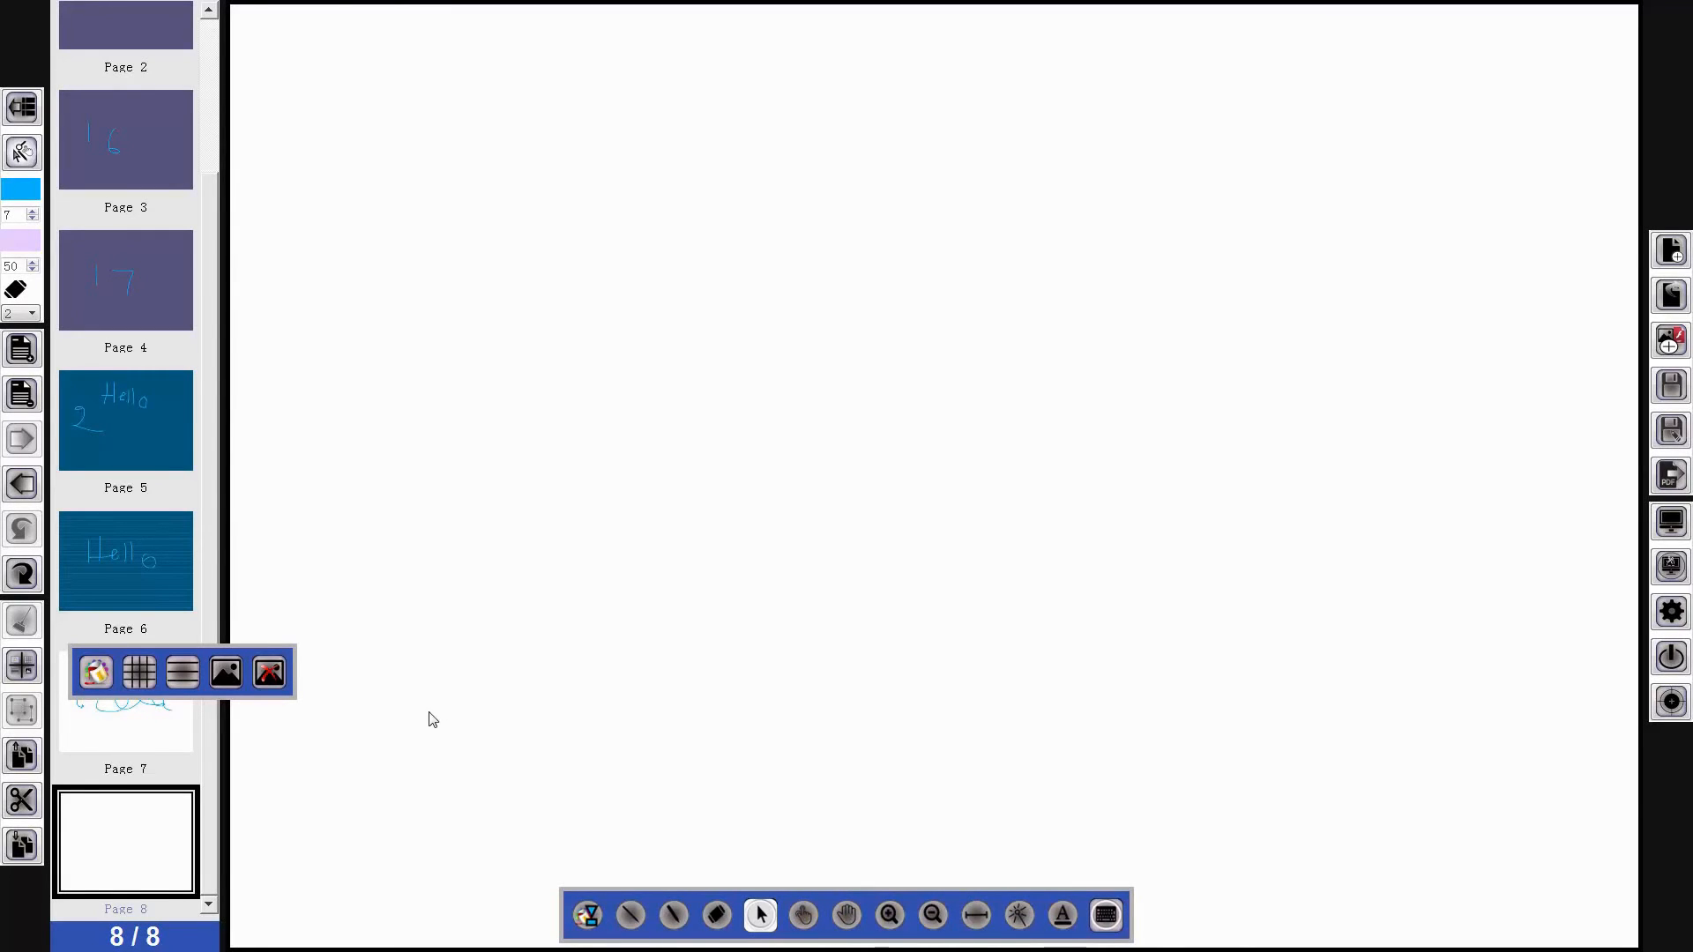
Step: Add a new page after page 8 with the default background color and bring its thumbnail into view
click(22, 350)
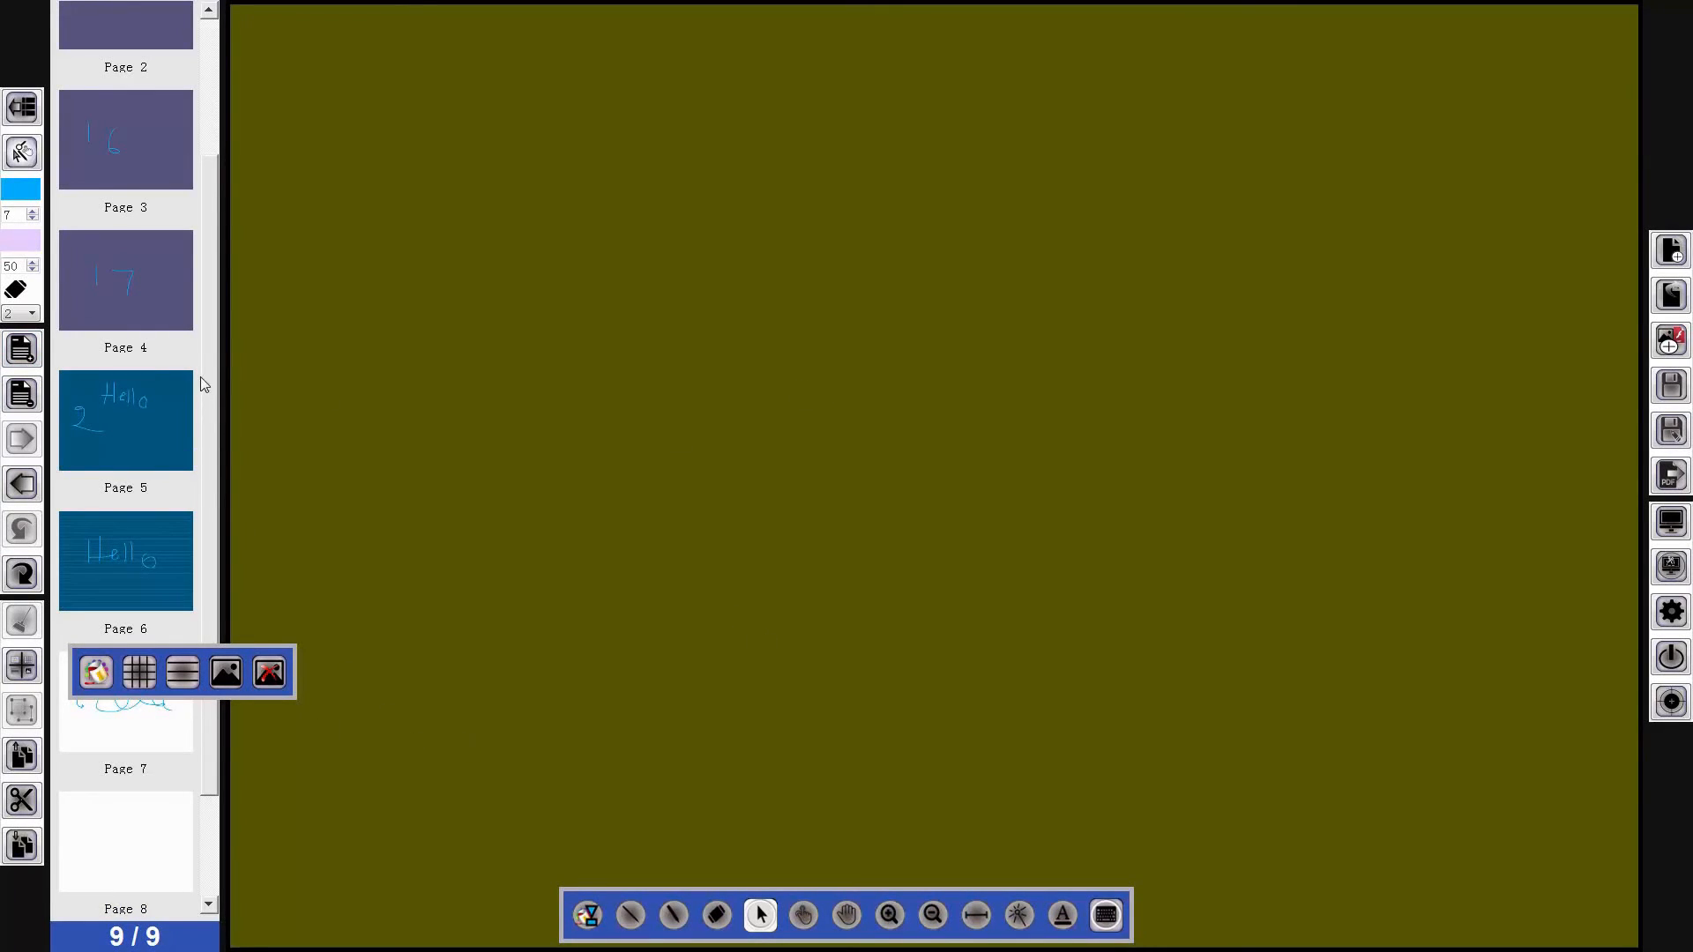
scroll(208, 326, down, 2)
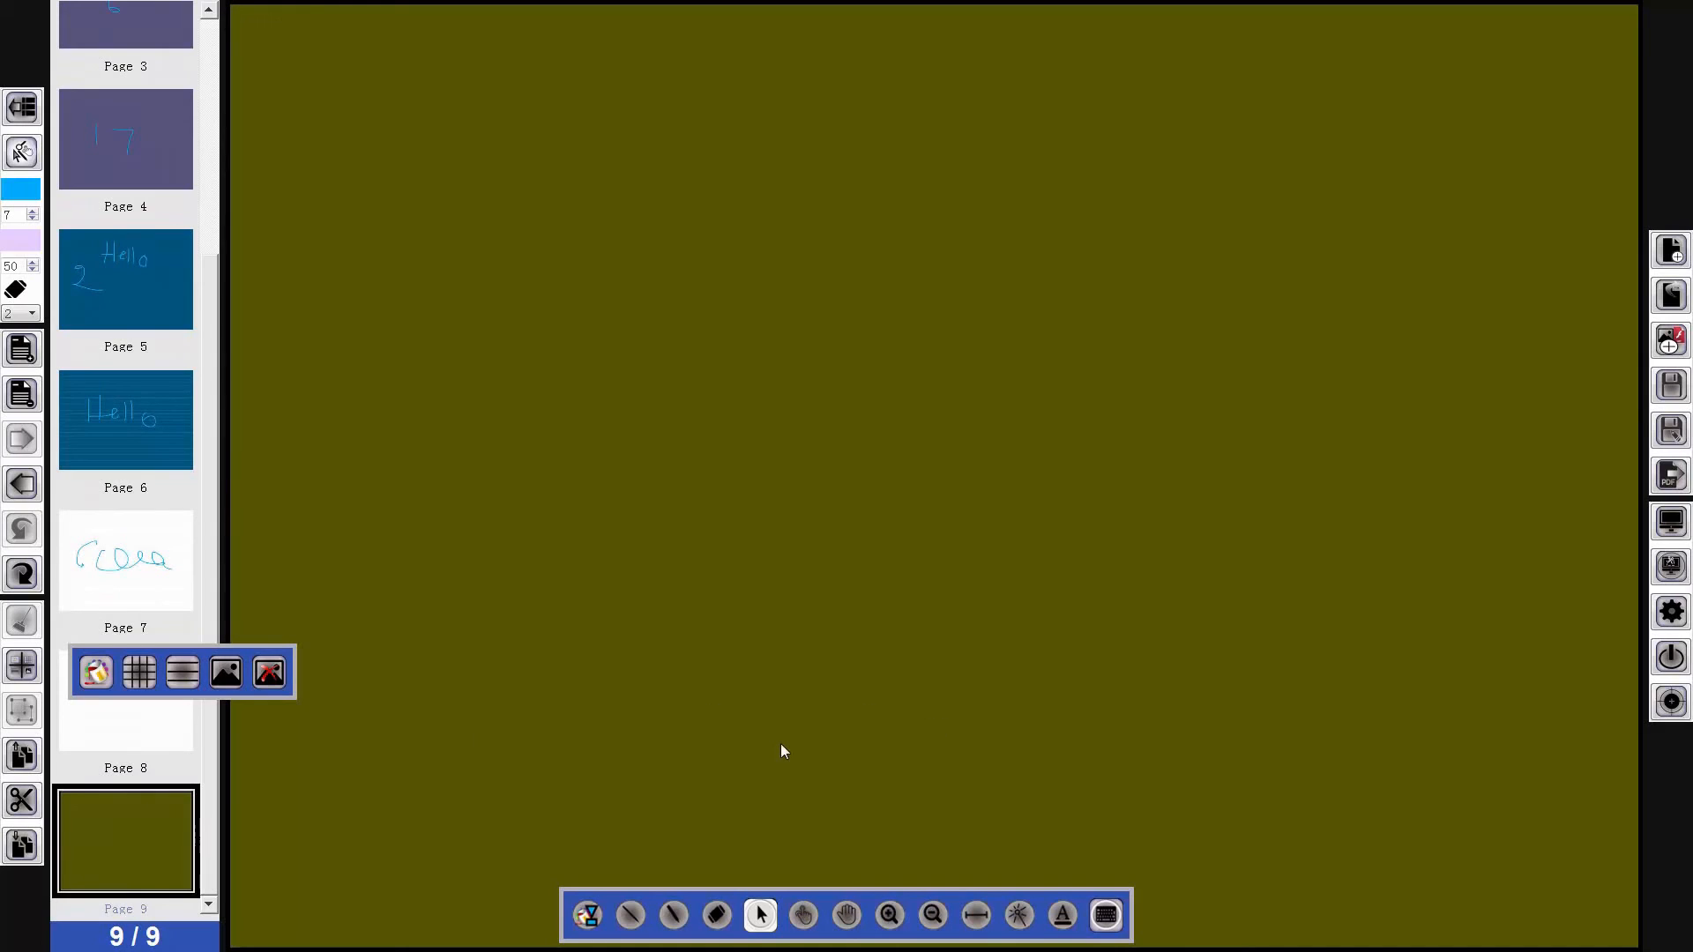